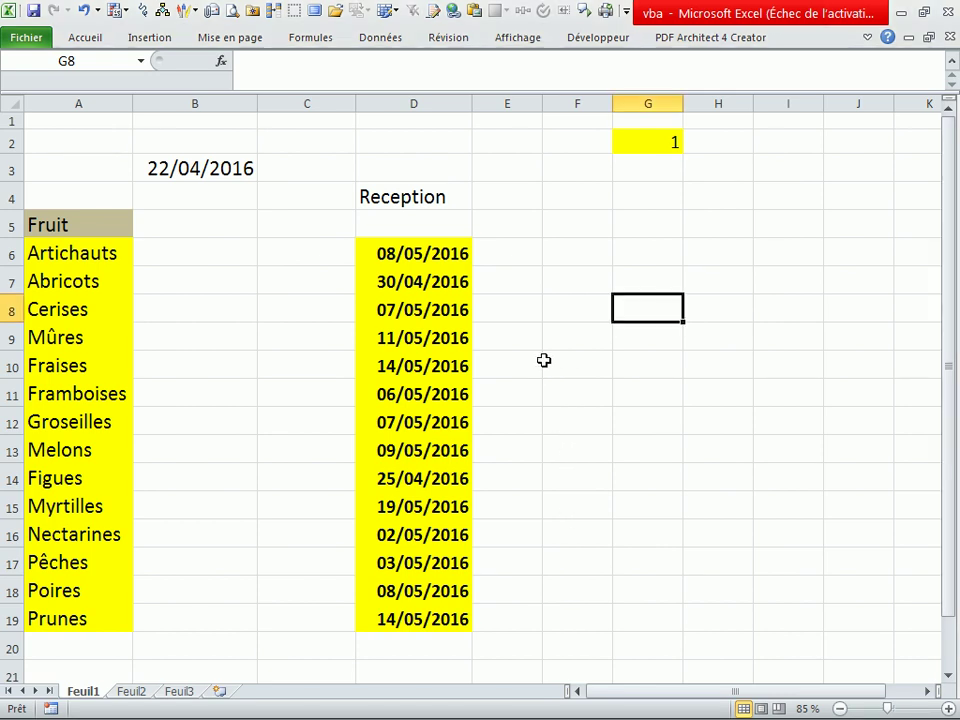
Look over the fruit table's Fruit and Reception headers and the G2 day count.
{"action": "left_click", "coordinate": [74, 230]}
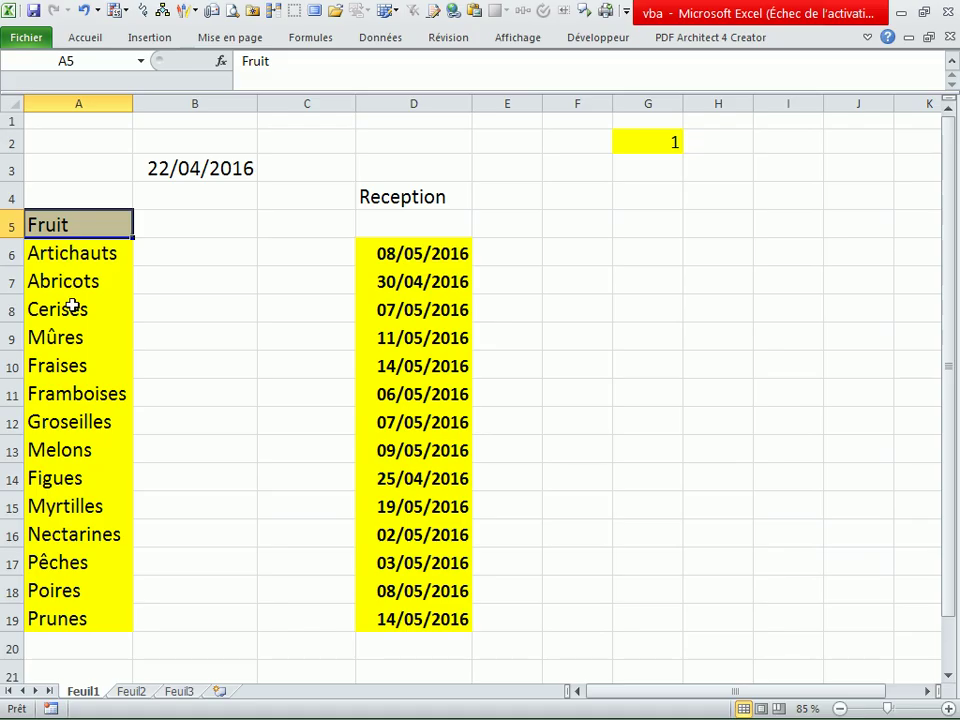
{"action": "left_click", "coordinate": [414, 196]}
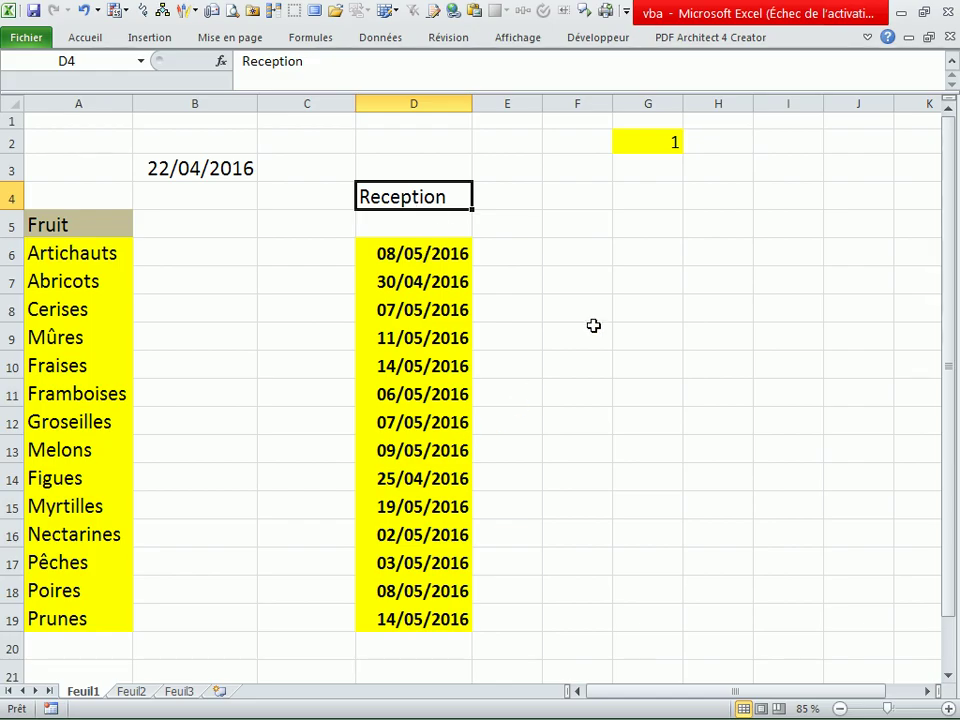
{"action": "left_click", "coordinate": [560, 288]}
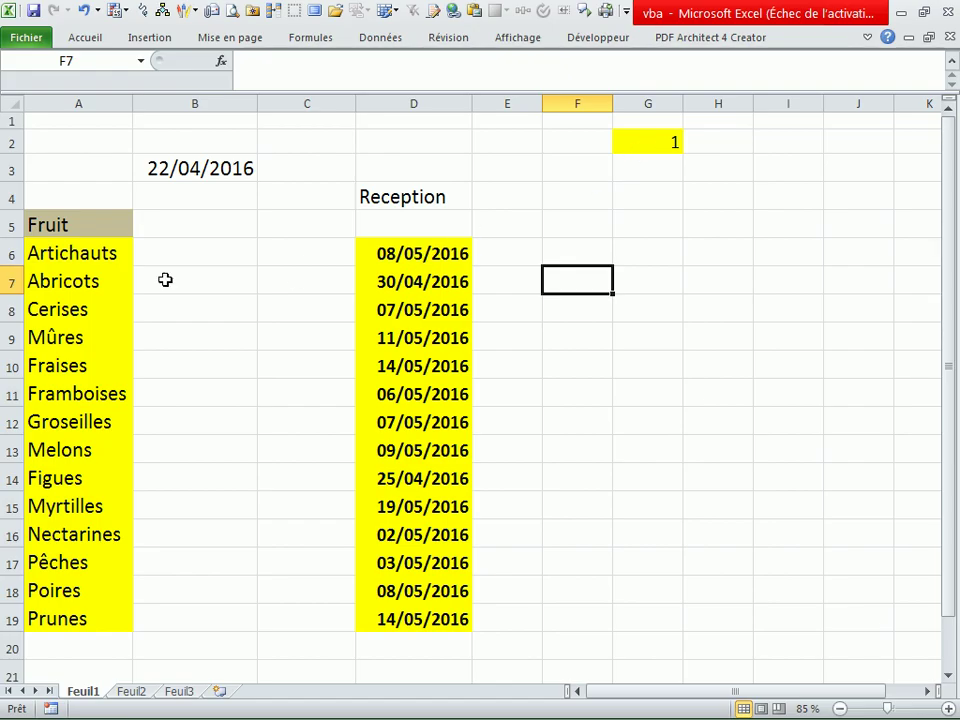
{"action": "left_click", "coordinate": [648, 147]}
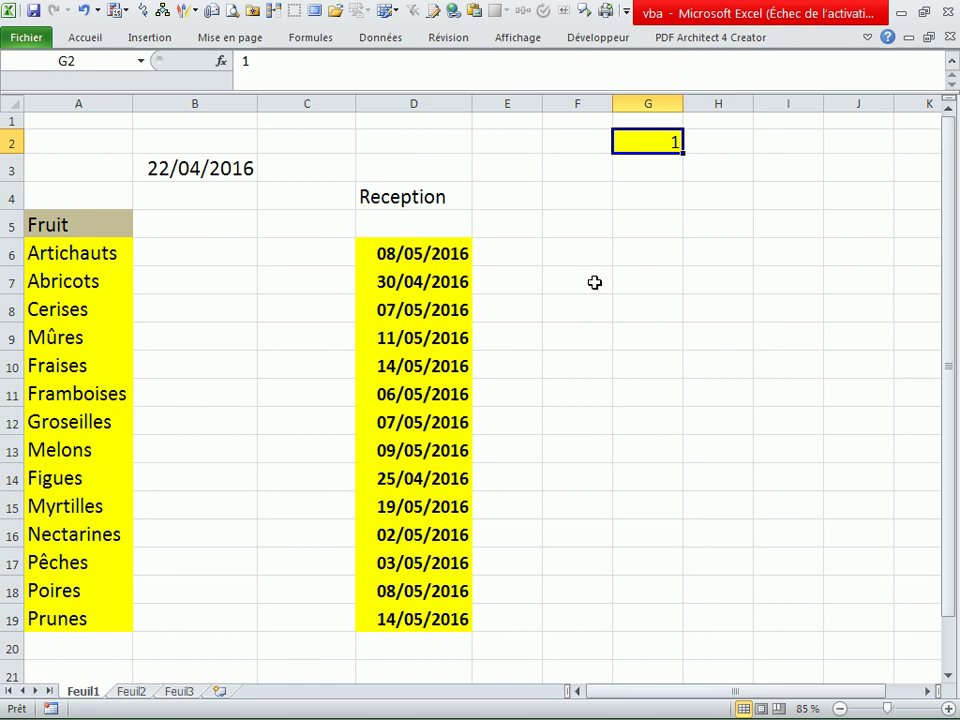
Set G2 to 4, re-activate Feuil1 via Feuil2, and confirm the Figues message.
{"action": "left_click", "coordinate": [593, 283]}
{"action": "left_click", "coordinate": [633, 148]}
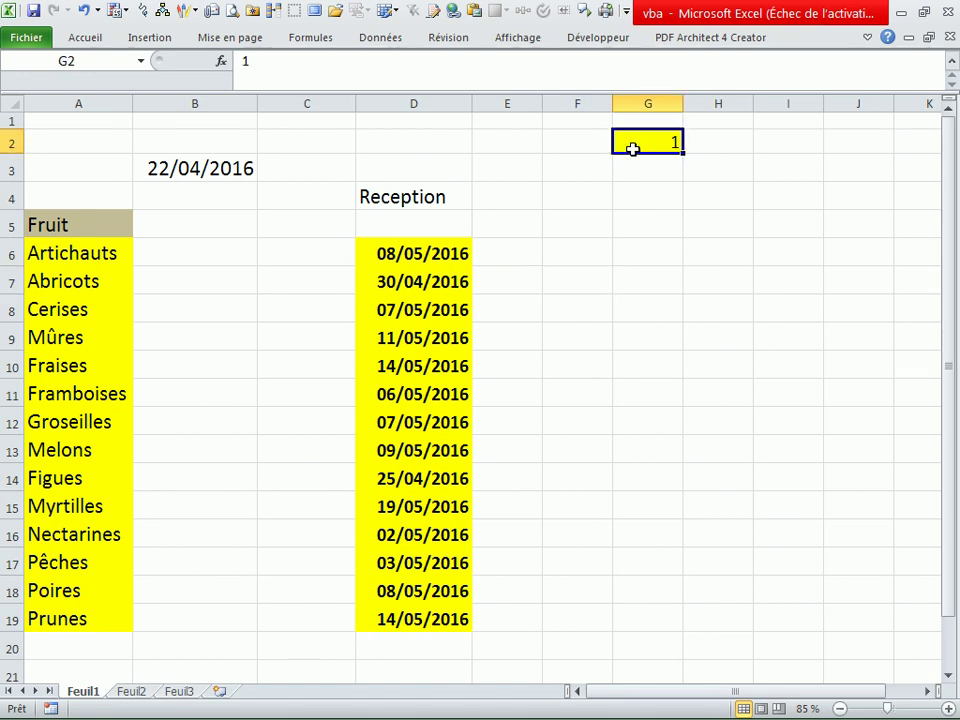
{"action": "type", "text": "4"}
{"action": "left_click", "coordinate": [676, 226]}
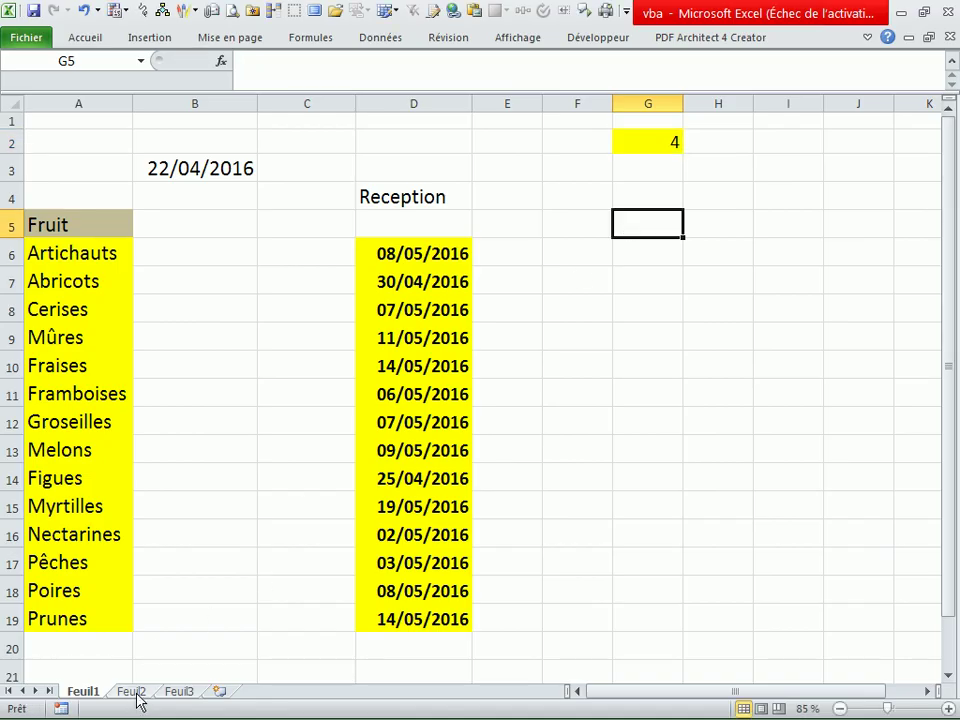
{"action": "left_click", "coordinate": [131, 691]}
{"action": "left_click", "coordinate": [84, 691]}
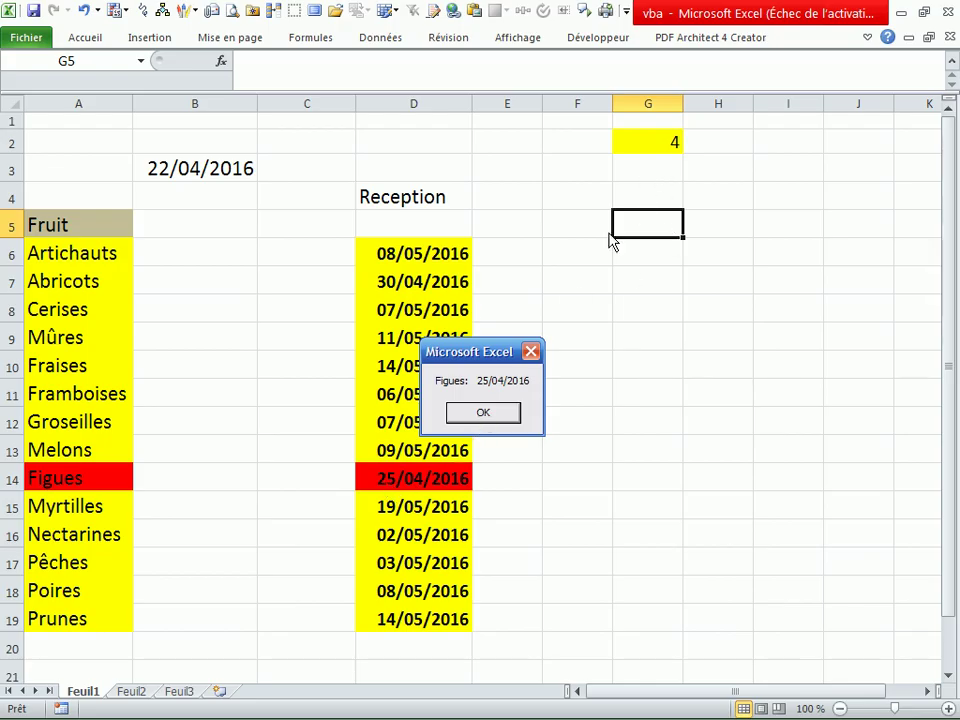
{"action": "left_click", "coordinate": [503, 411]}
Change G2 to 10, re-activate Feuil1, and confirm the Abricots, Figues and Nectarines messages.
{"action": "left_click", "coordinate": [655, 148]}
{"action": "type", "text": "10"}
{"action": "left_click", "coordinate": [489, 443]}
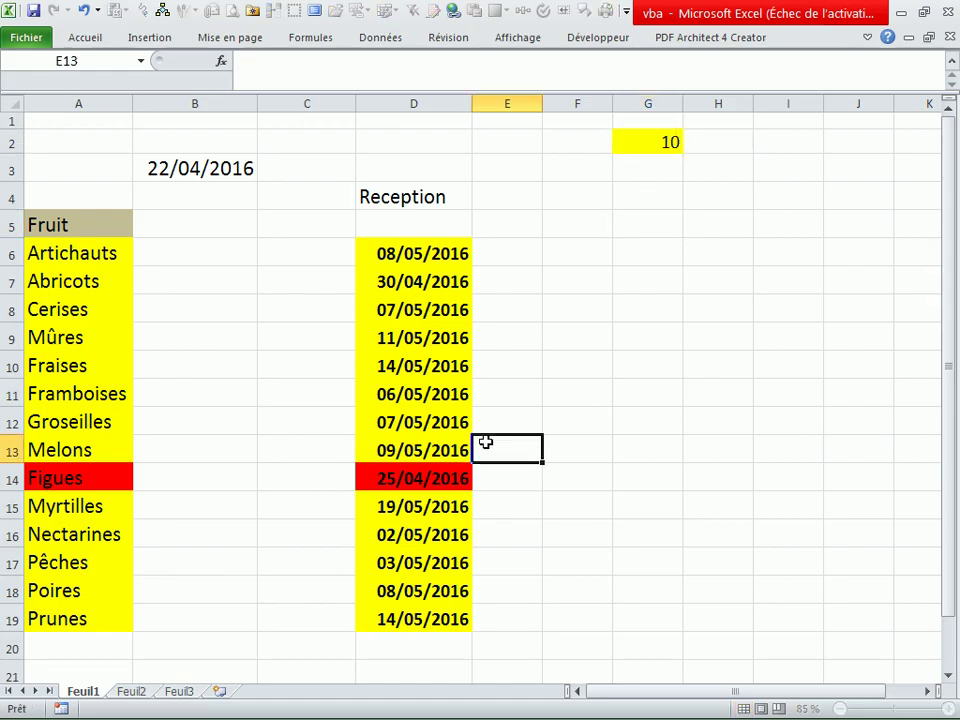
{"action": "left_click", "coordinate": [135, 692]}
{"action": "left_click", "coordinate": [88, 693]}
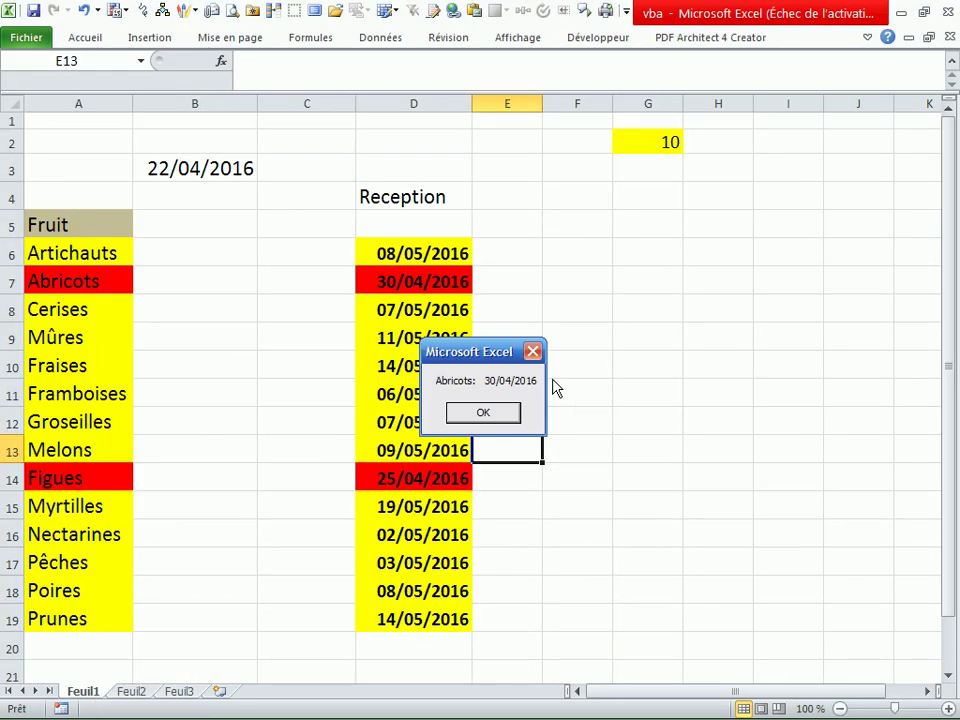
{"action": "left_click", "coordinate": [484, 412]}
{"action": "left_click", "coordinate": [481, 414]}
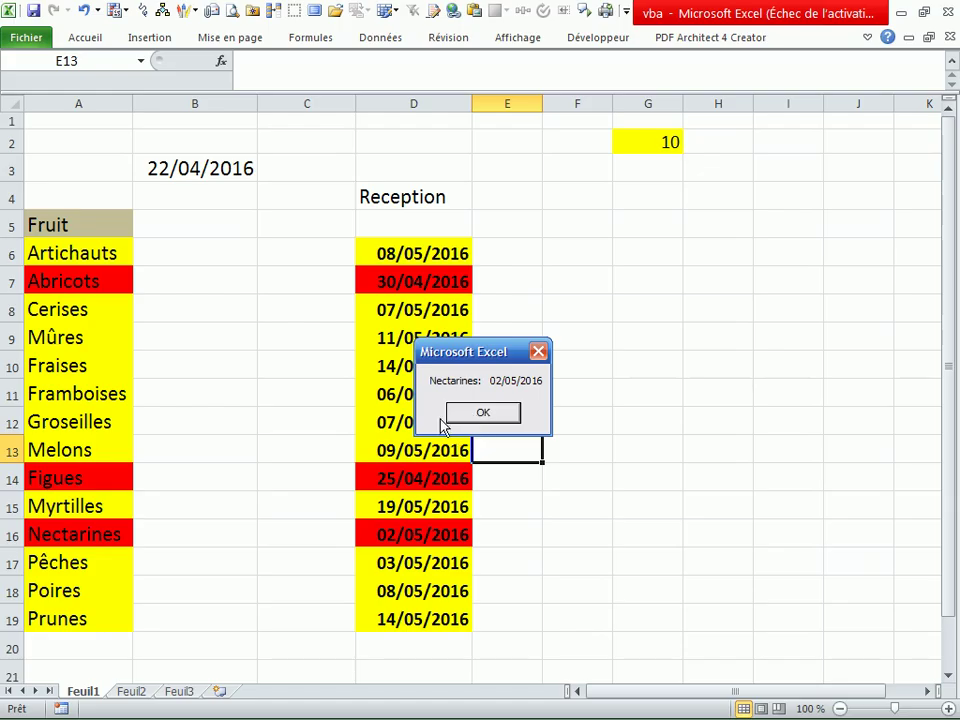
{"action": "left_click", "coordinate": [483, 414]}
{"action": "left_click", "coordinate": [565, 368]}
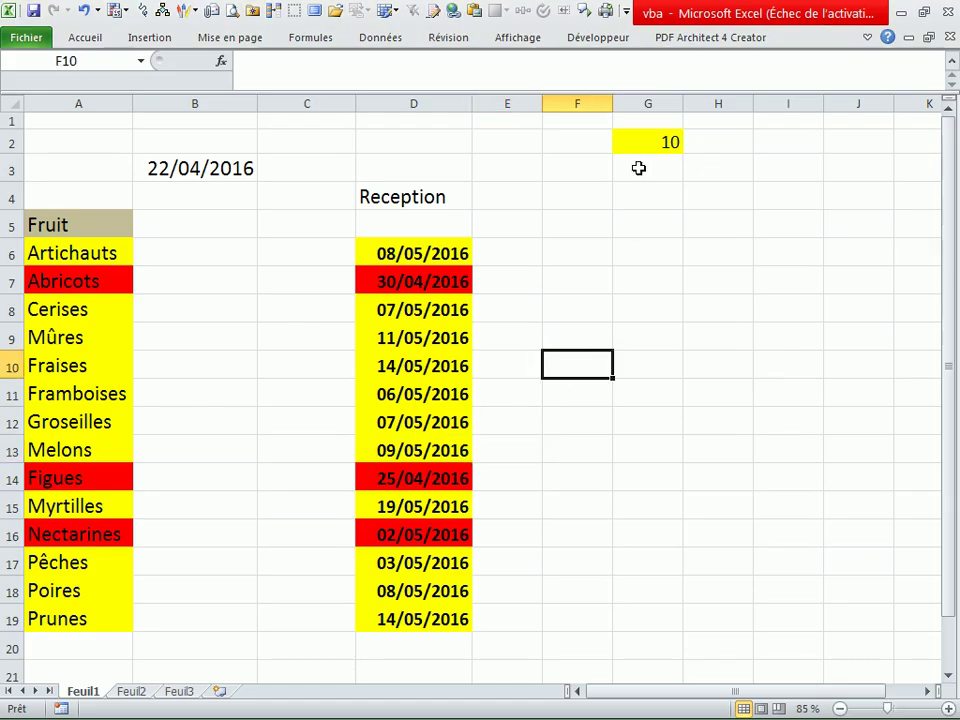
{"action": "left_click", "coordinate": [645, 140]}
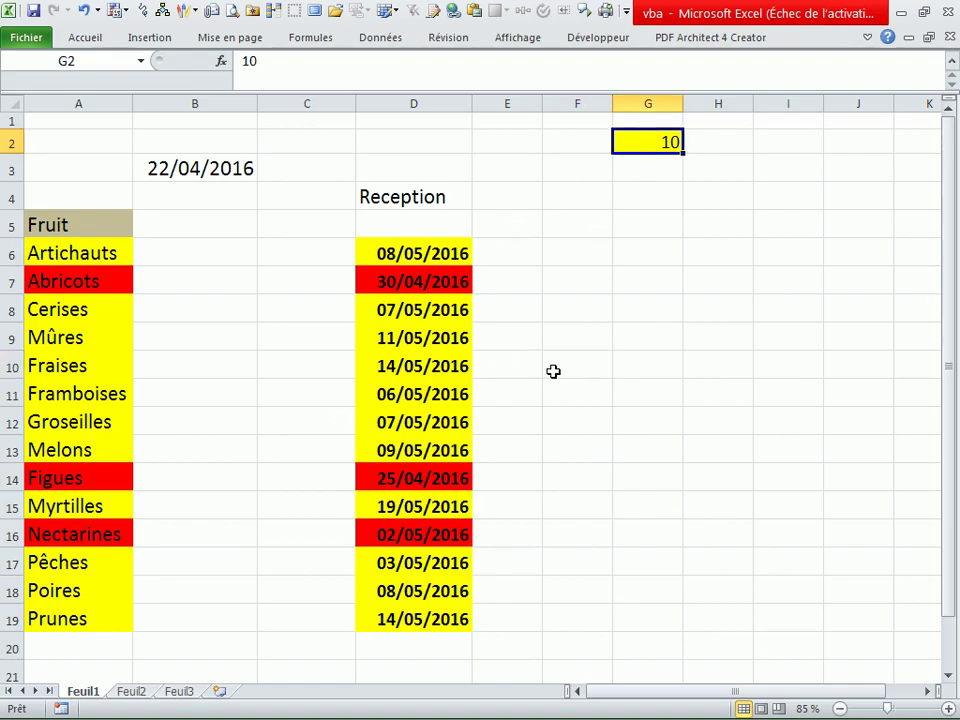
{"action": "left_click", "coordinate": [615, 289]}
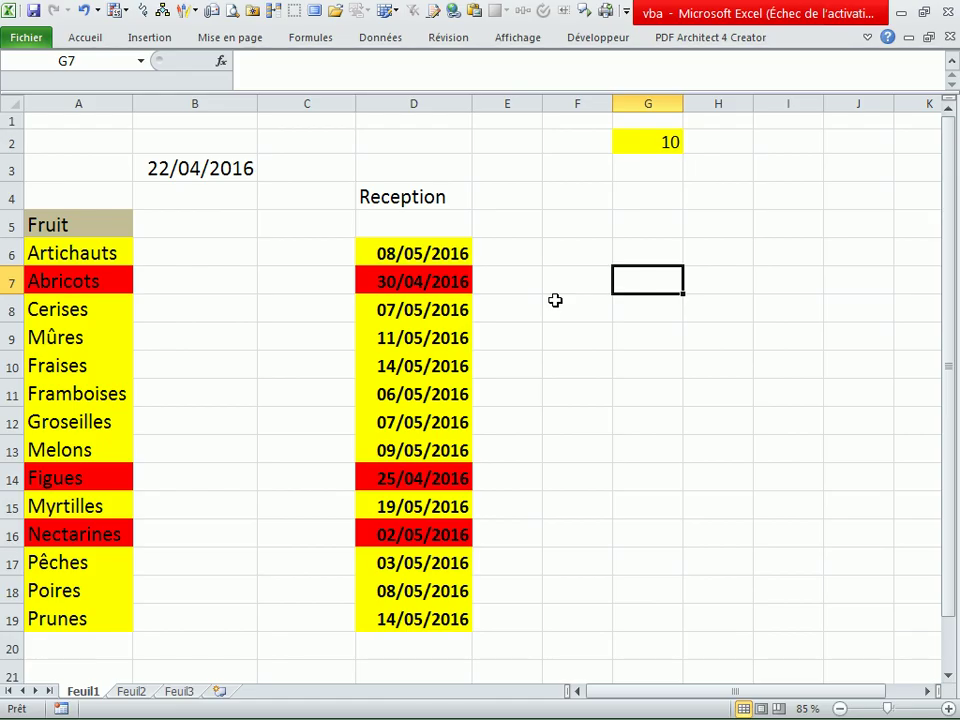
Copy the fruit table from A1 and paste it into cell A1 of Feuil3.
{"action": "left_click", "coordinate": [89, 122]}
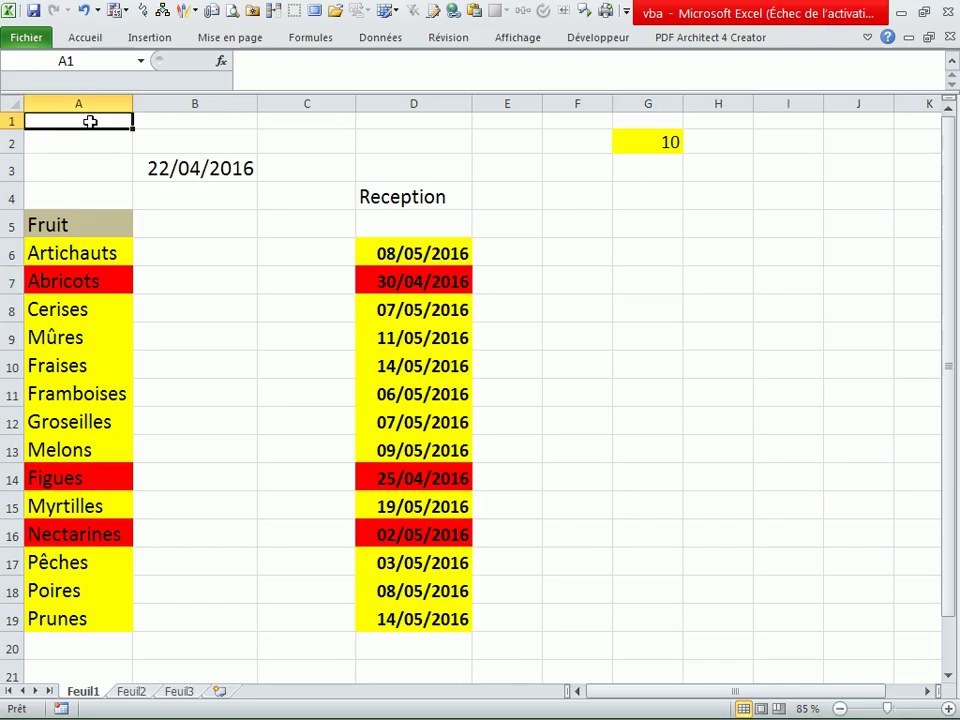
{"action": "key", "text": "ctrl+shift+End"}
{"action": "key", "text": "ctrl+c"}
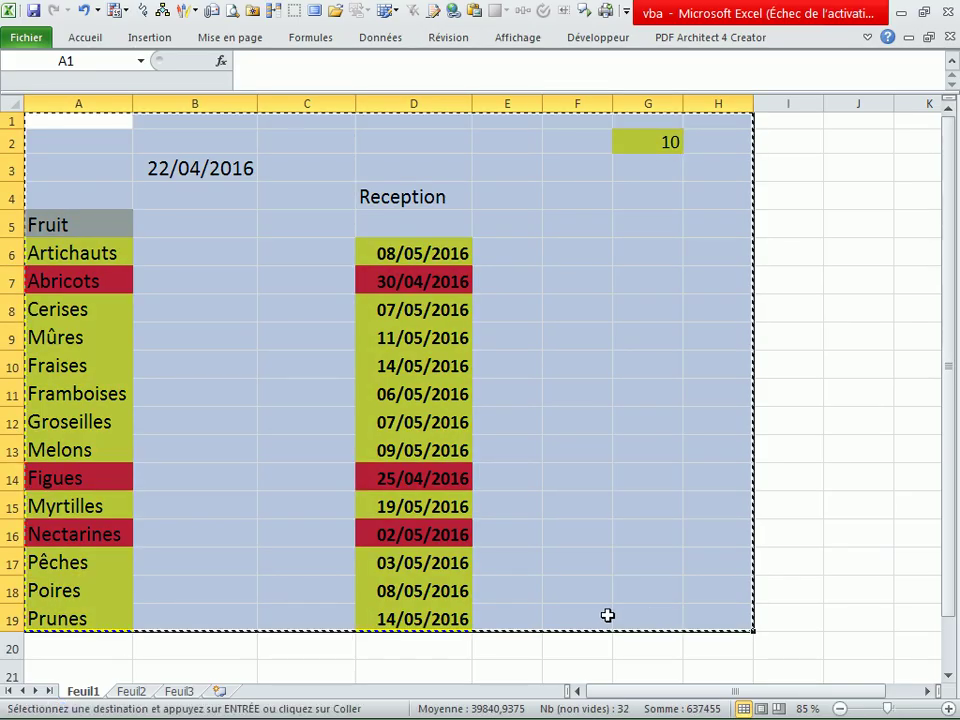
{"action": "left_click", "coordinate": [179, 691]}
{"action": "left_click", "coordinate": [73, 135]}
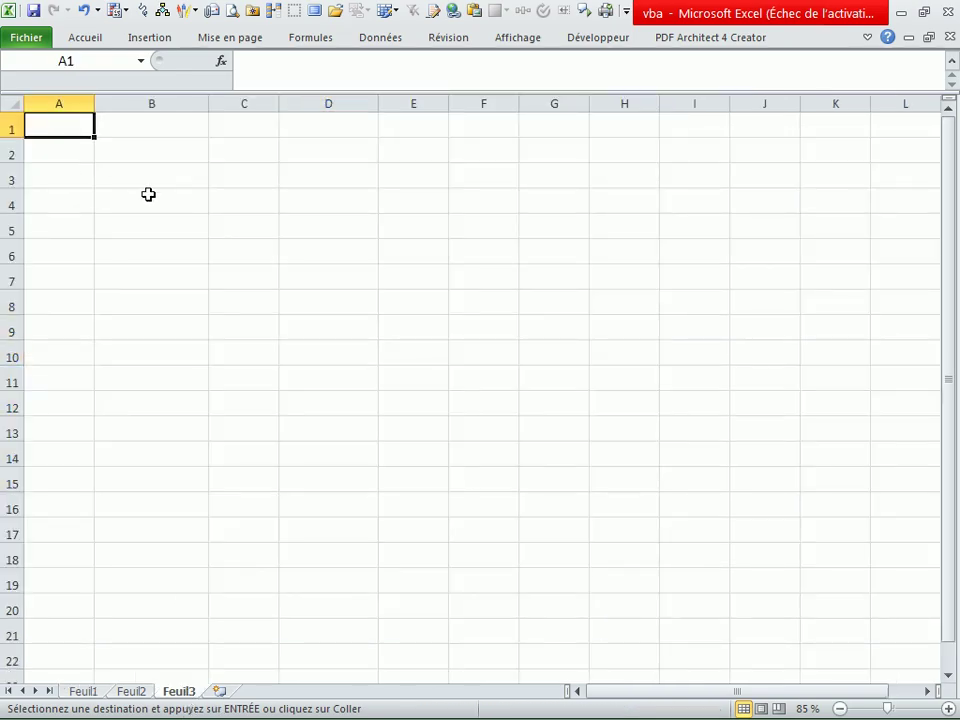
{"action": "key", "text": "ctrl+v"}
{"action": "left_click", "coordinate": [493, 307]}
Set Feuil3's G2 day count to 2, then switch to Feuil2 and back.
{"action": "left_click", "coordinate": [559, 149]}
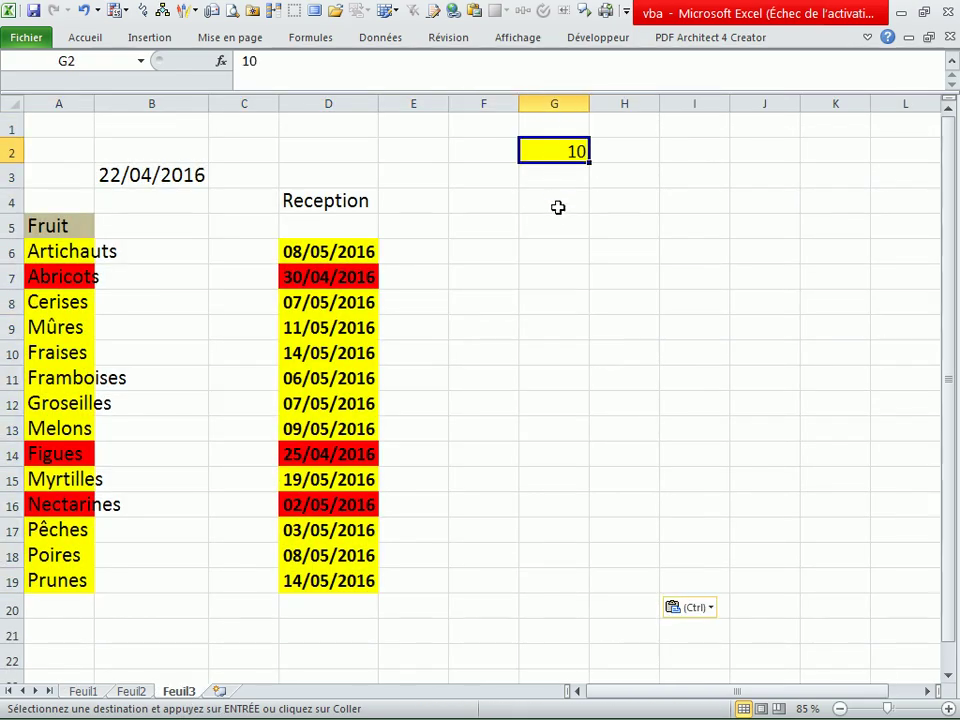
{"action": "type", "text": "2"}
{"action": "left_click", "coordinate": [555, 276]}
{"action": "left_click", "coordinate": [135, 691]}
{"action": "left_click", "coordinate": [175, 691]}
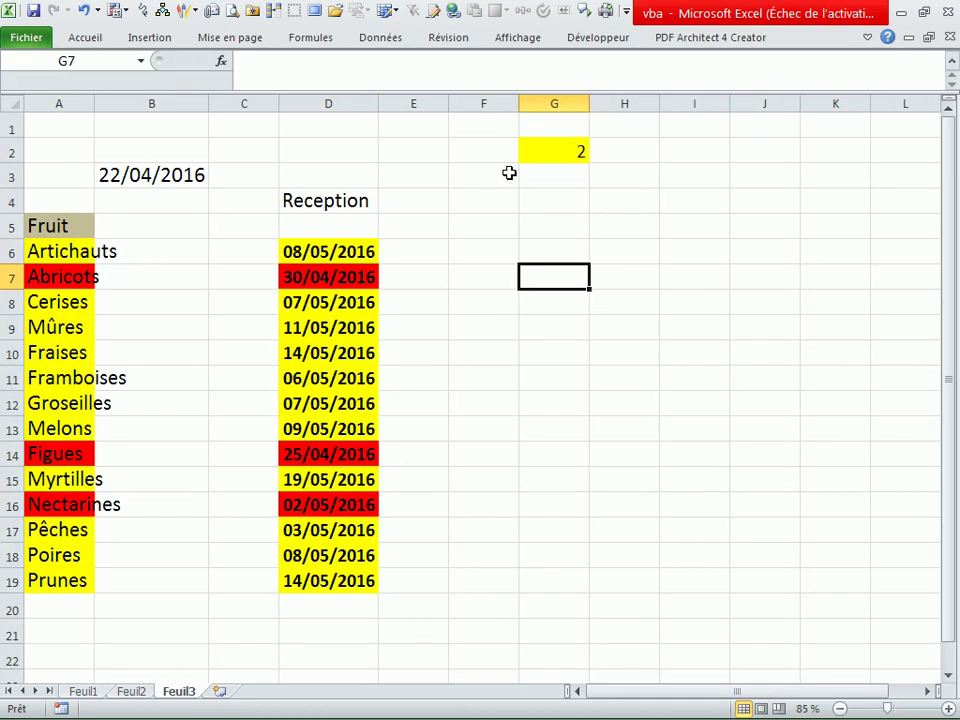
{"action": "left_click", "coordinate": [543, 152]}
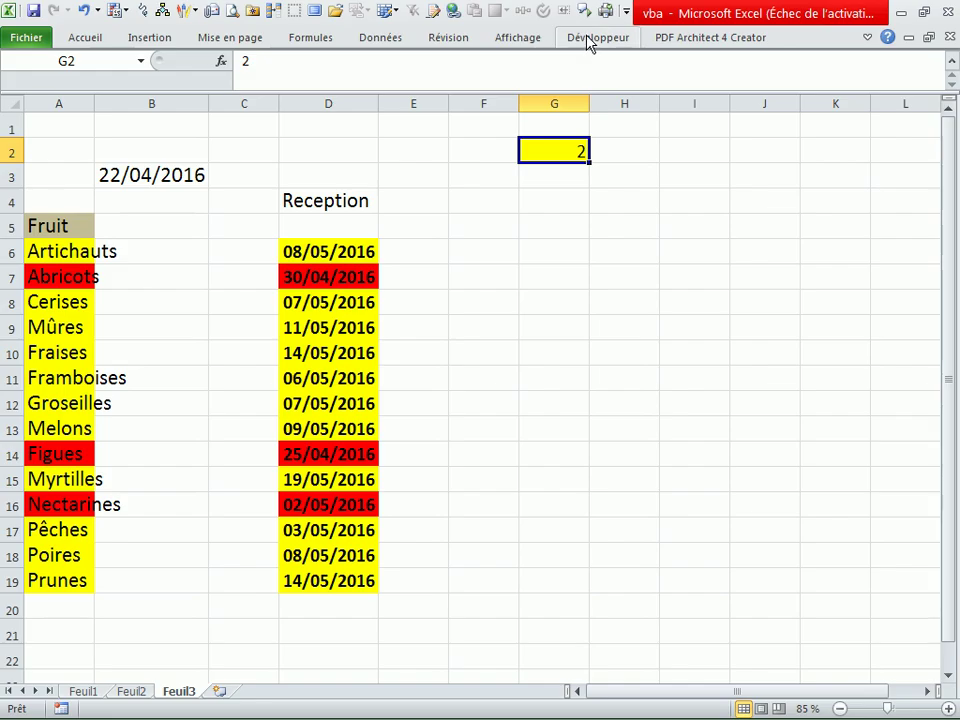
{"action": "left_click", "coordinate": [546, 259]}
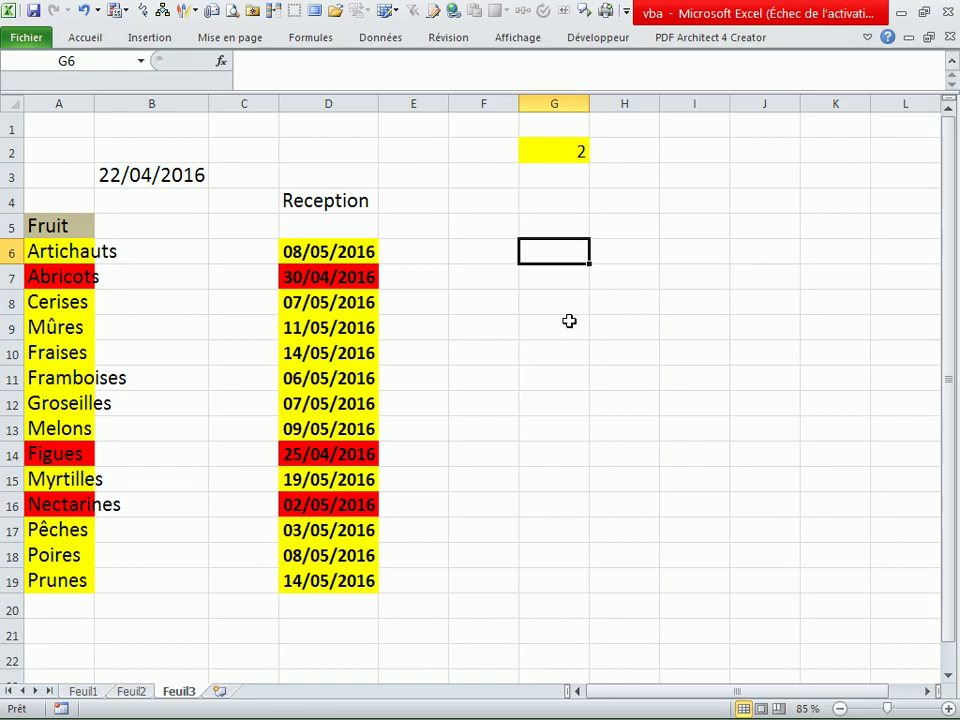
In the Visual Basic editor, open Feuil3's code and choose the Worksheet object and its event list.
{"action": "left_click", "coordinate": [577, 38]}
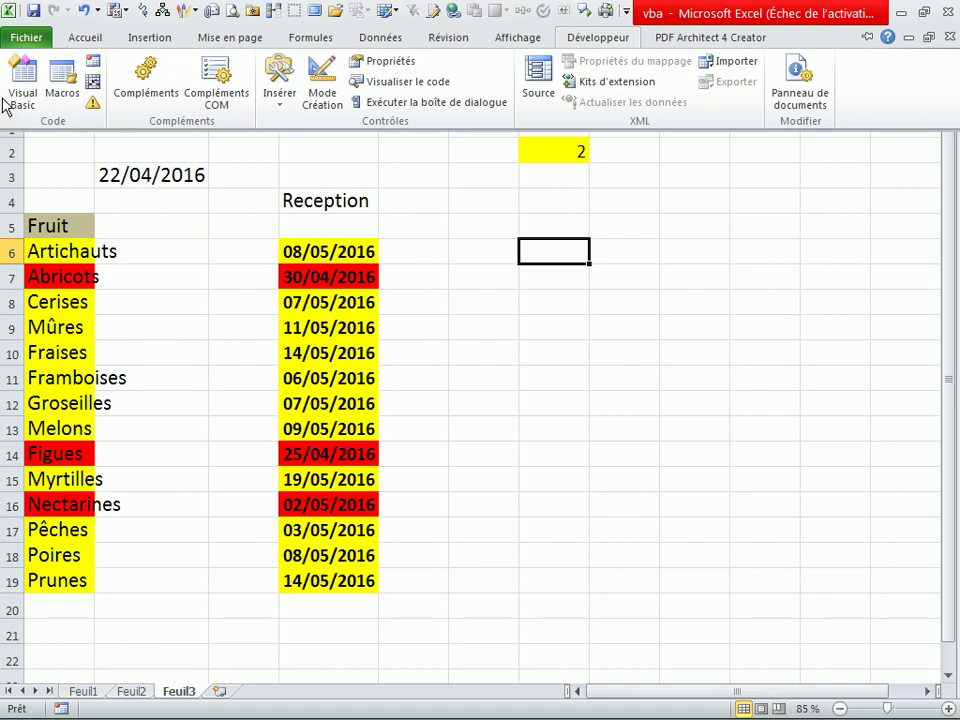
{"action": "left_click", "coordinate": [10, 100]}
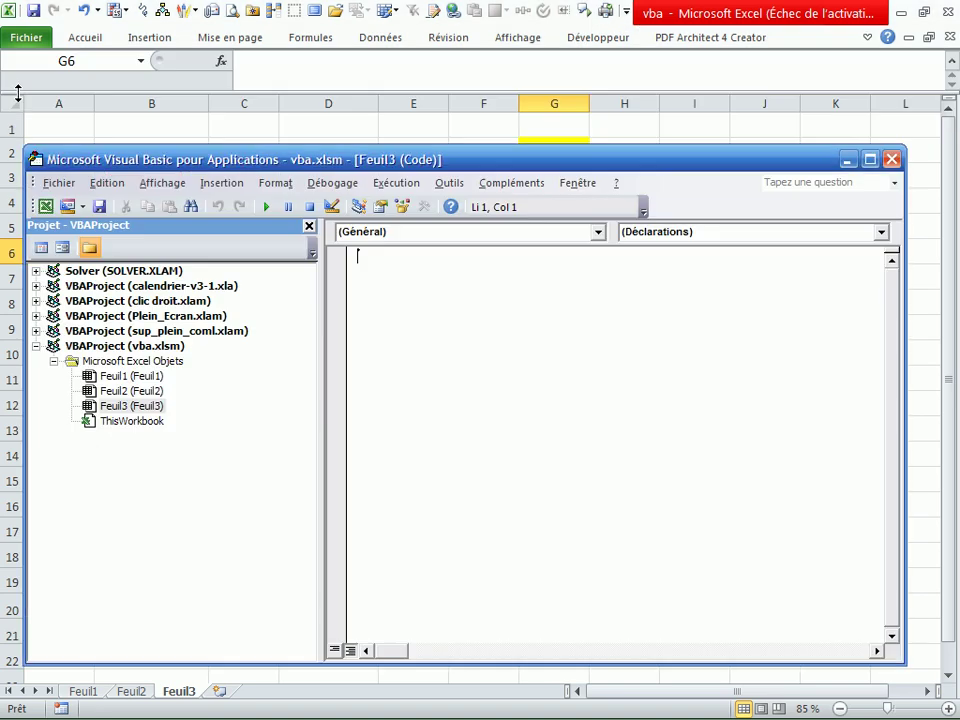
{"action": "double_click", "coordinate": [145, 410]}
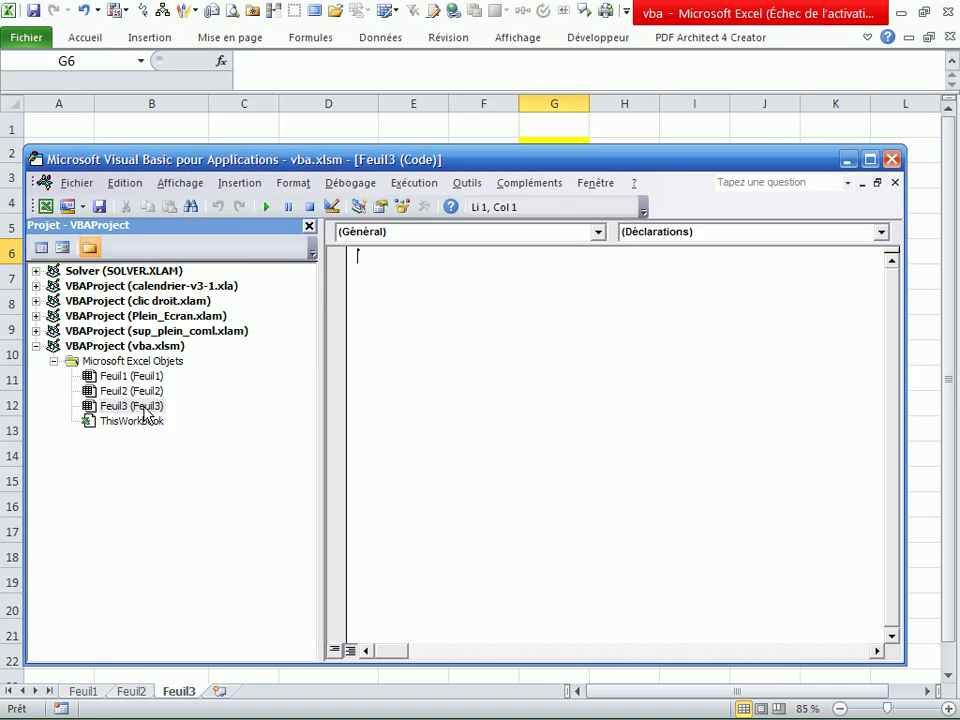
{"action": "left_click", "coordinate": [598, 232]}
{"action": "left_click", "coordinate": [402, 264]}
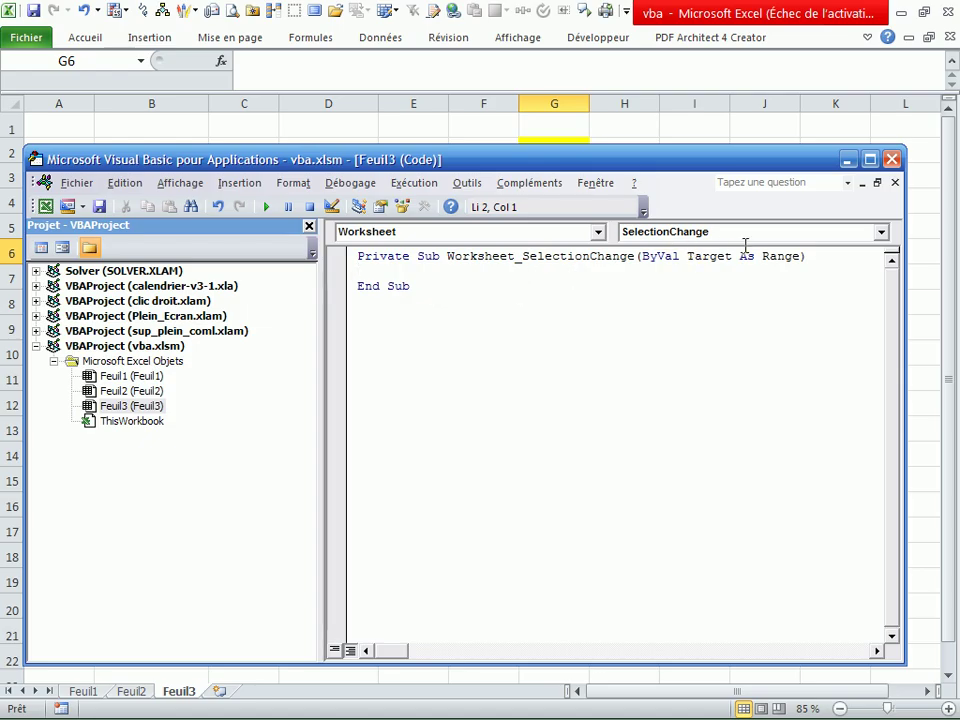
{"action": "left_click", "coordinate": [881, 232]}
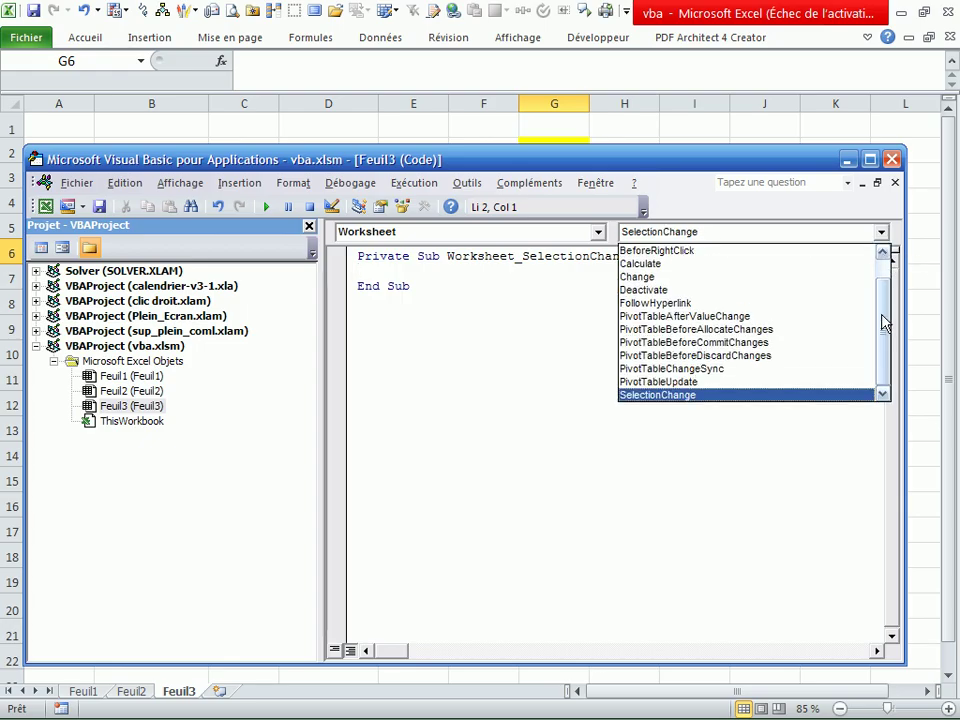
{"action": "scroll", "coordinate": [800, 300], "scroll_direction": "up", "scroll_amount": 1}
Insert the Activate event procedure and delete the unwanted SelectionChange procedure.
{"action": "left_click", "coordinate": [636, 250]}
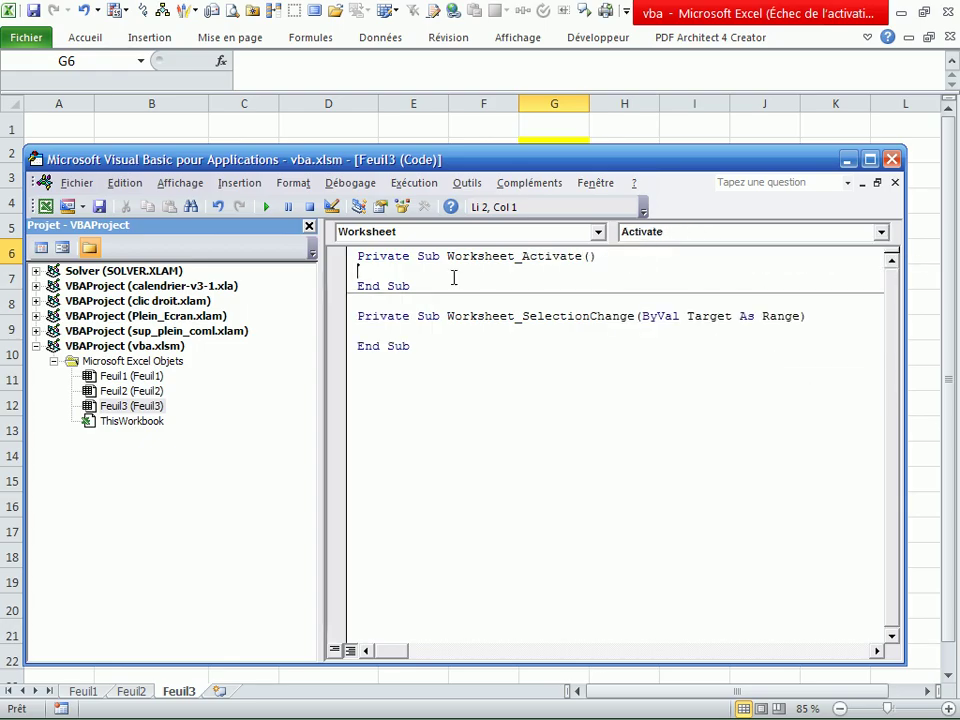
{"action": "left_click_drag", "start_coordinate": [416, 354], "coordinate": [360, 318]}
{"action": "key", "text": "Delete"}
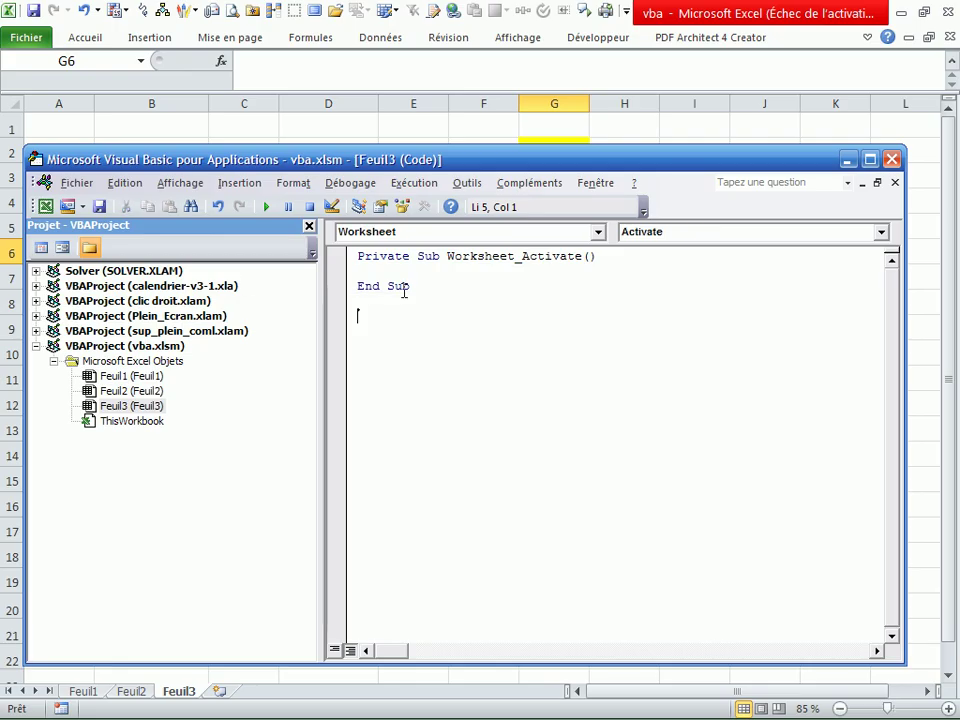
{"action": "key", "text": "Return"}
{"action": "key", "text": "Return"}
{"action": "key", "text": "Return"}
{"action": "key", "text": "Return"}
{"action": "key", "text": "Return"}
{"action": "key", "text": "Return"}
{"action": "key", "text": "Return"}
{"action": "key", "text": "Return"}
Write the declaration line 'dim As Range' inside the Activate procedure.
{"action": "left_click", "coordinate": [377, 285]}
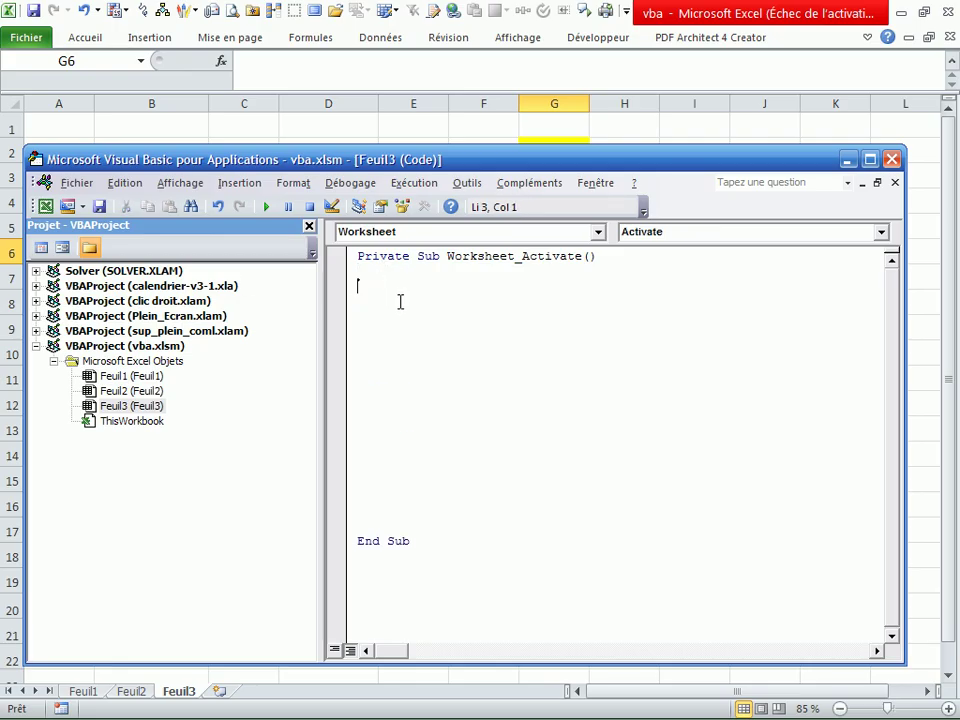
{"action": "type", "text": "dIM AS A"}
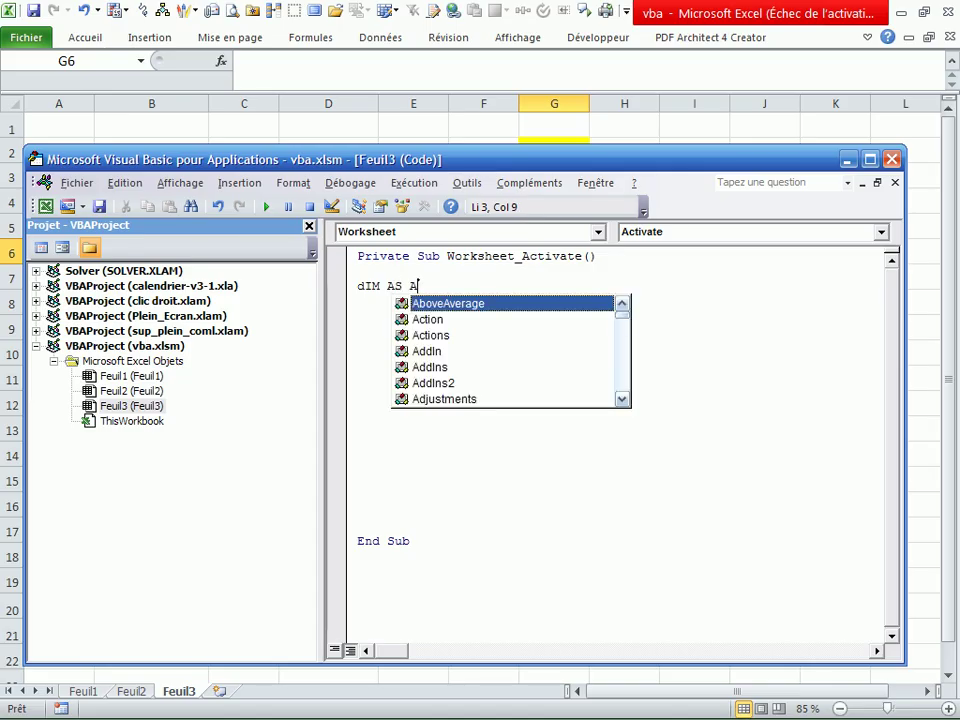
{"action": "key", "text": "BackSpace"}
{"action": "type", "text": "R"}
{"action": "double_click", "coordinate": [414, 303]}
{"action": "left_click", "coordinate": [455, 336]}
{"action": "left_click", "coordinate": [377, 286]}
{"action": "key", "text": "BackSpace"}
{"action": "key", "text": "BackSpace"}
{"action": "key", "text": "BackSpace"}
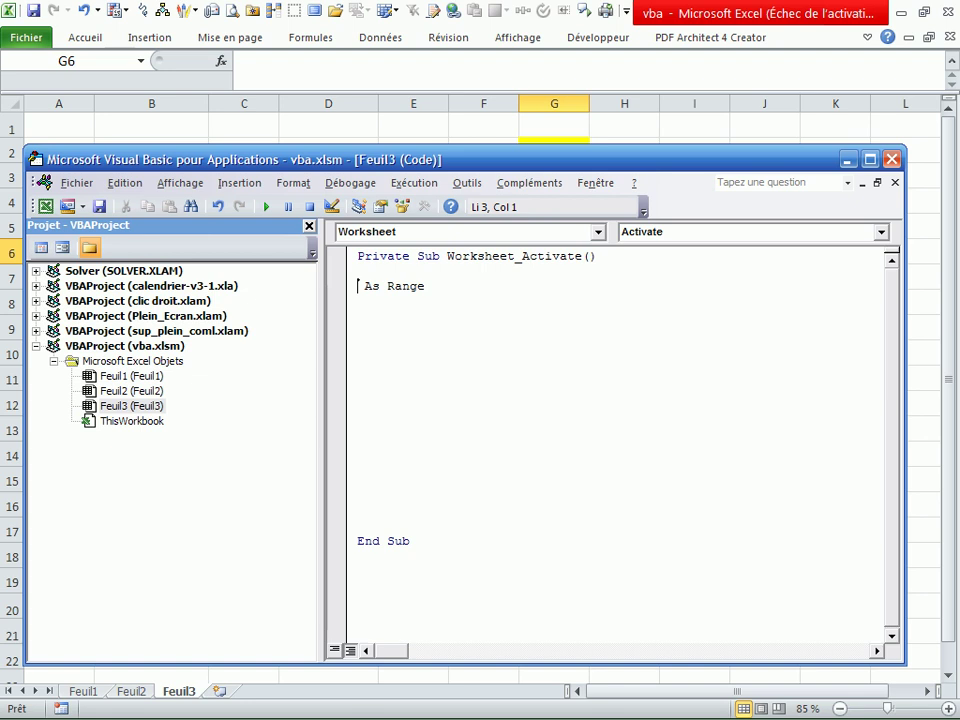
{"action": "type", "text": "dim"}
Start the loop line 'for each a in' below the declaration.
{"action": "left_click", "coordinate": [473, 297]}
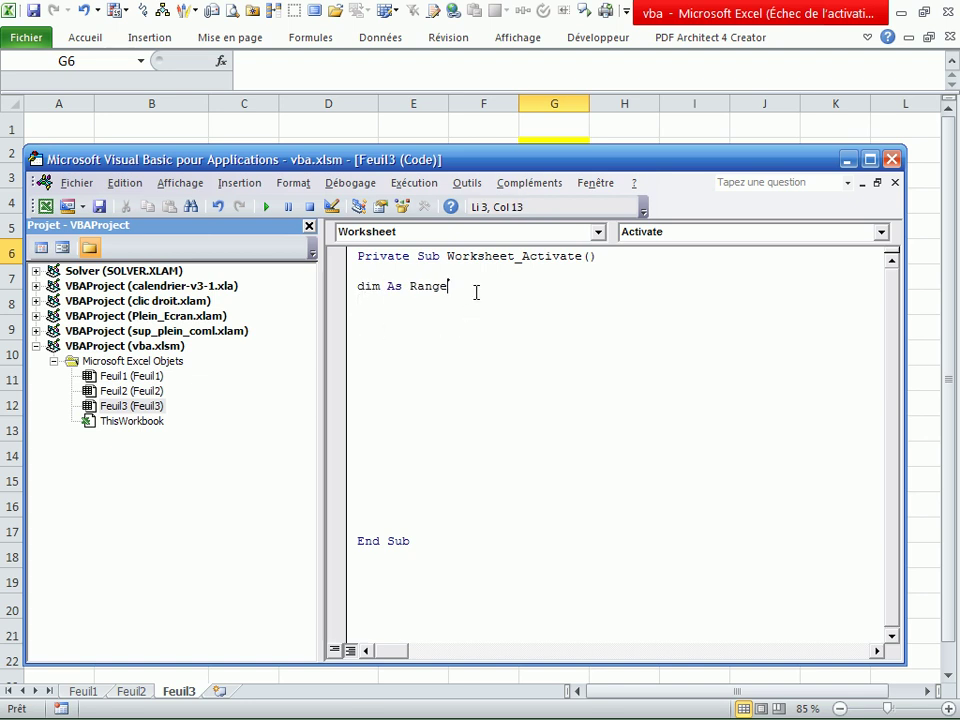
{"action": "key", "text": "Return"}
{"action": "type", "text": "for e"}
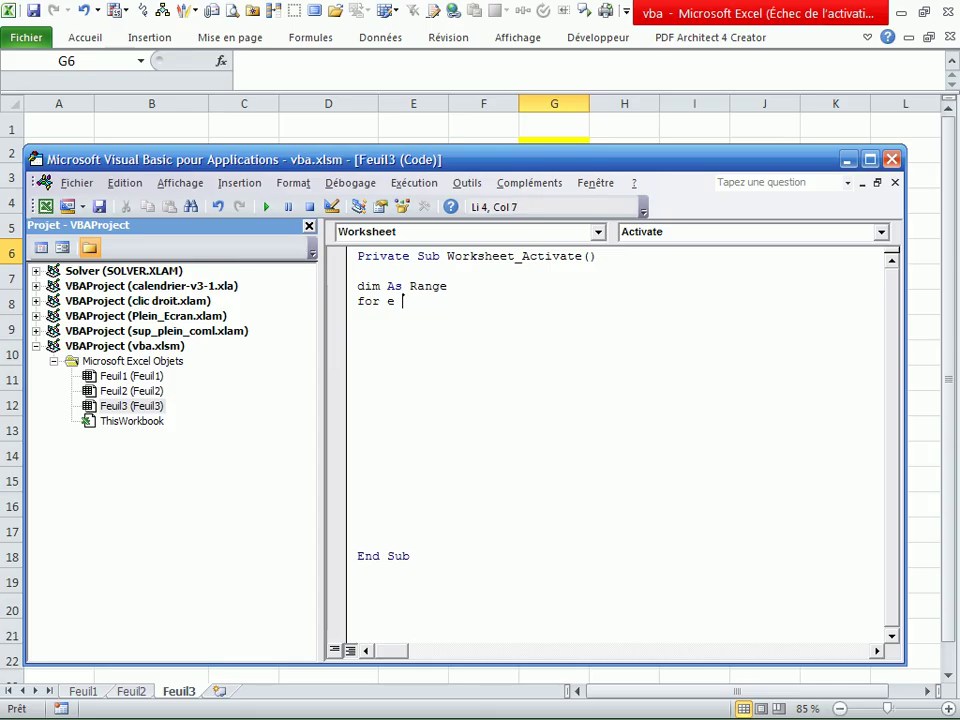
{"action": "key", "text": "BackSpace"}
{"action": "type", "text": "ch a"}
{"action": "type", "text": " in"}
{"action": "key", "text": "BackSpace"}
Complete the loop line as 'For Each a In [d6:d19]'.
{"action": "left_click_drag", "start_coordinate": [551, 165], "coordinate": [539, 346]}
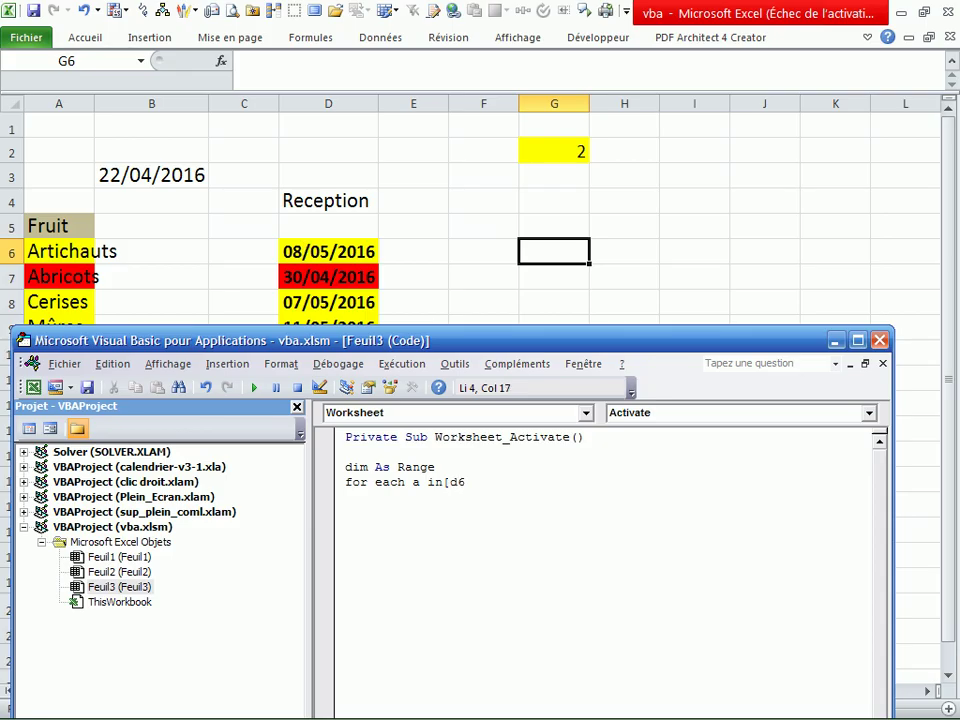
{"action": "type", "text": ":"}
{"action": "mouse_move", "coordinate": [470, 347]}
{"action": "left_mouse_down"}
{"action": "mouse_move", "coordinate": [470, 662]}
{"action": "mouse_move", "coordinate": [435, 623]}
{"action": "mouse_move", "coordinate": [490, 192]}
{"action": "left_mouse_up"}
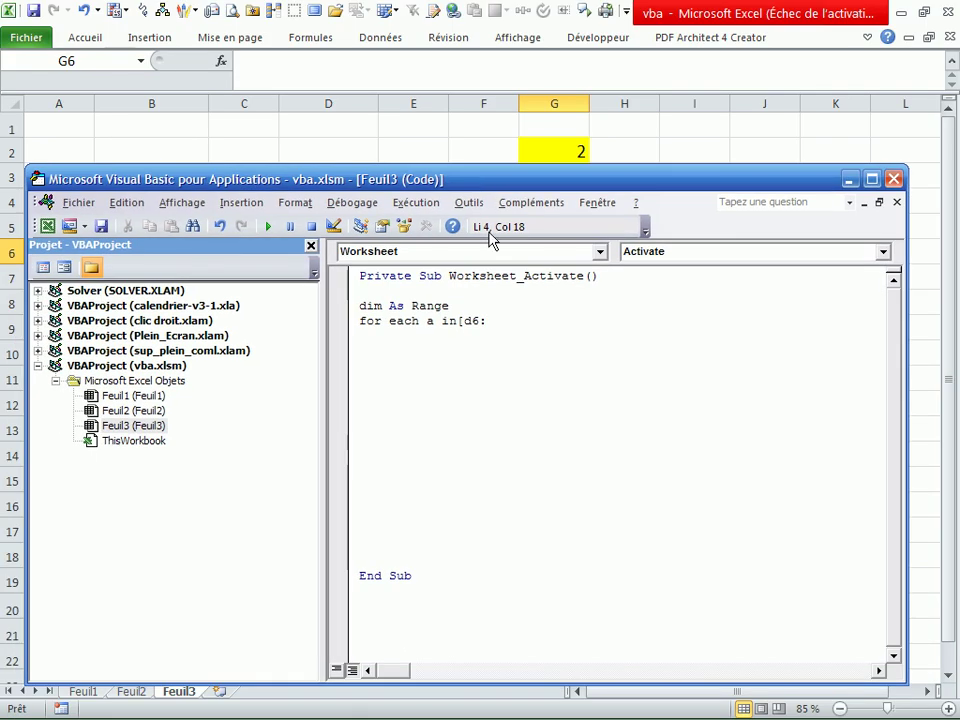
{"action": "type", "text": "d19"}
{"action": "type", "text": "]"}
{"action": "key", "text": "Return"}
Add the condition 'if a.value<now+range("g2").value', which triggers a missing-Then compile error.
{"action": "type", "text": "if a.value"}
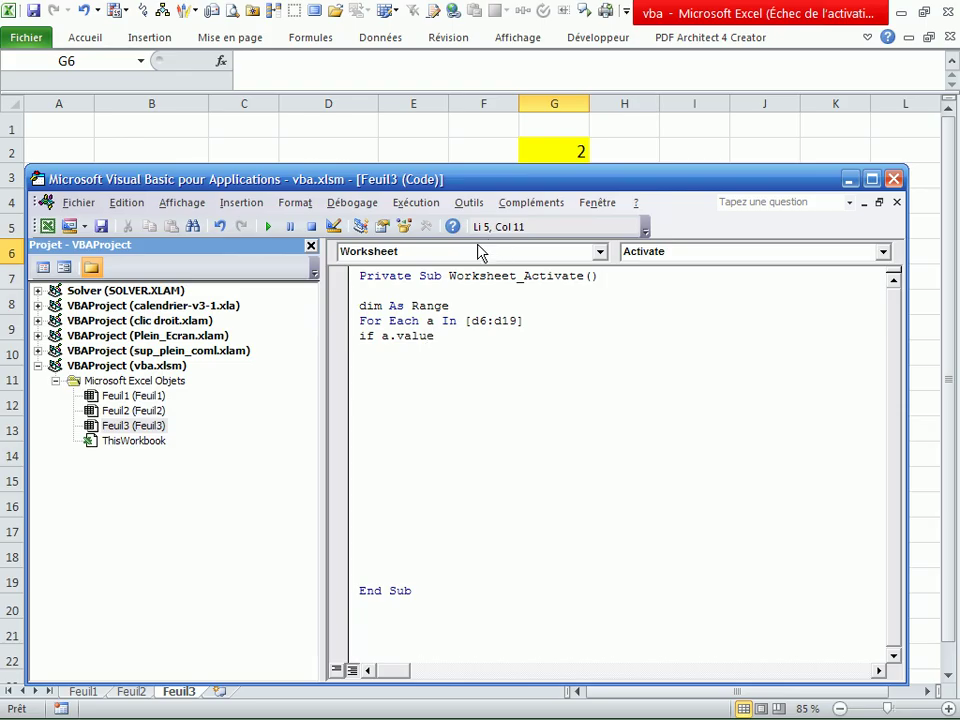
{"action": "left_click_drag", "start_coordinate": [499, 185], "coordinate": [480, 317]}
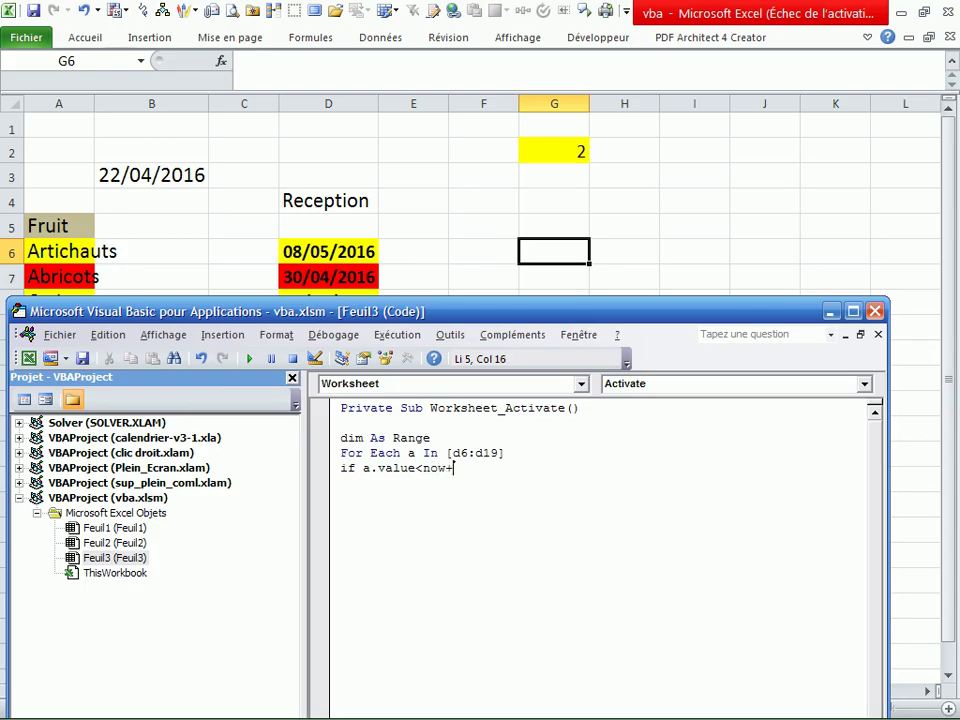
{"action": "type", "text": "range(\"g2\").v"}
{"action": "type", "text": "alue"}
{"action": "key", "text": "Return"}
{"action": "key", "text": "Return"}
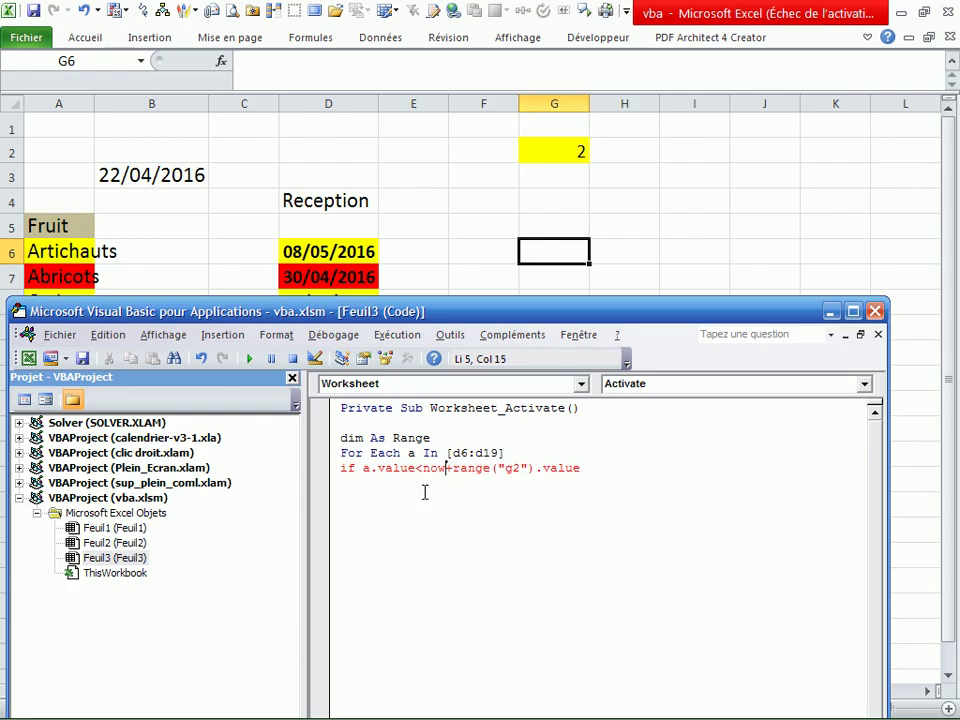
Dismiss the compile error, end the If with Then, and add 'a.Interior.Color = 255'.
{"action": "left_click", "coordinate": [478, 505]}
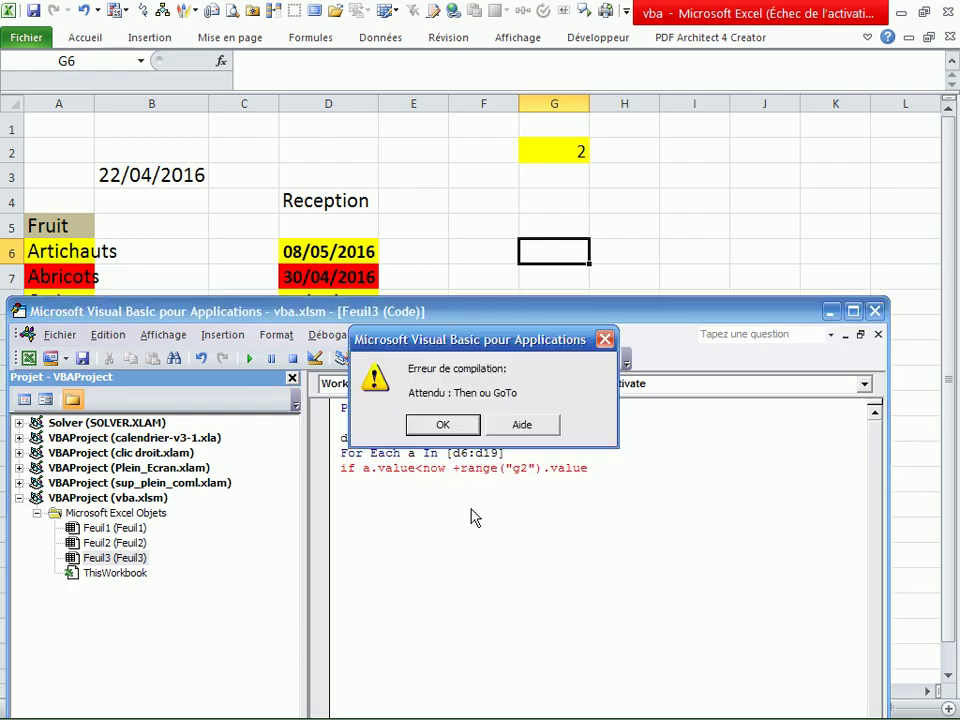
{"action": "left_click", "coordinate": [430, 423]}
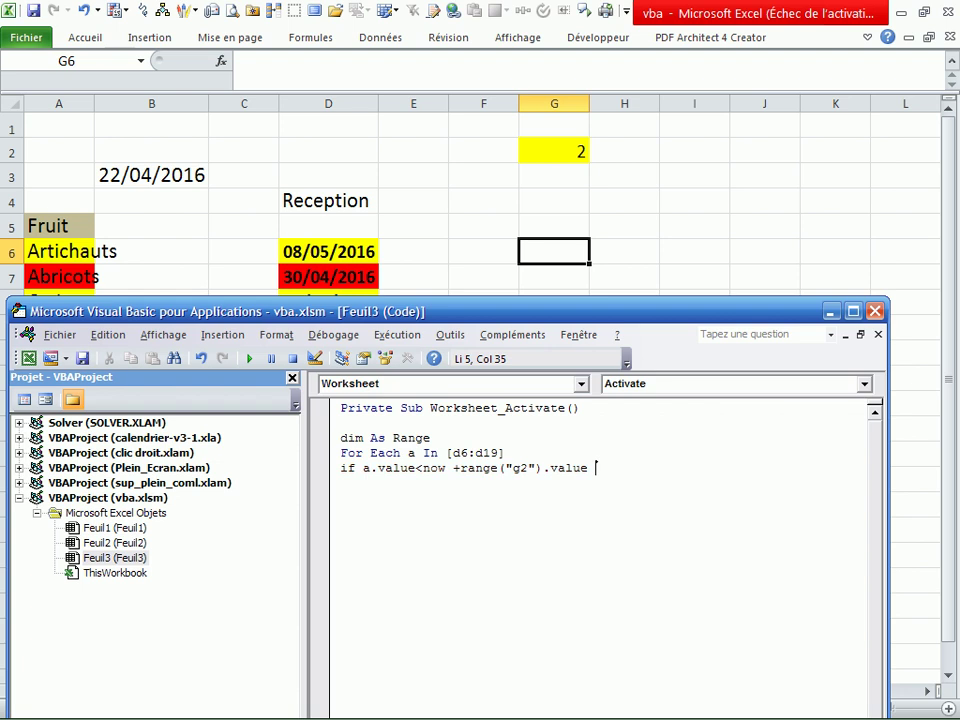
{"action": "left_click", "coordinate": [566, 472]}
{"action": "type", "text": "then"}
{"action": "key", "text": "Return"}
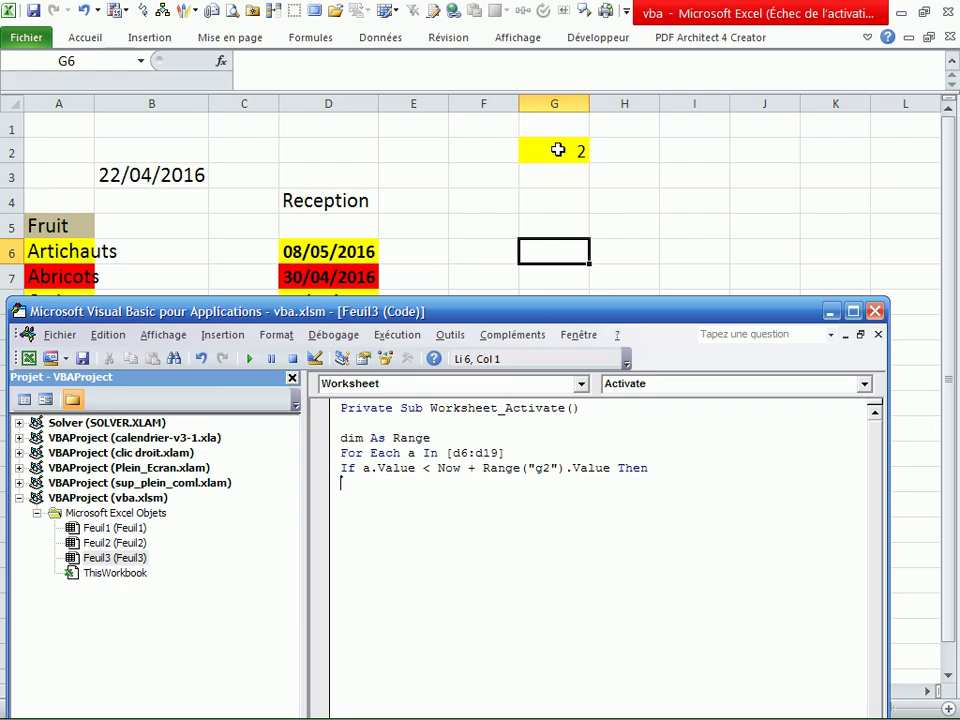
{"action": "left_click", "coordinate": [657, 469]}
{"action": "key", "text": "Return"}
{"action": "type", "text": ".int"}
{"action": "type", "text": "eror"}
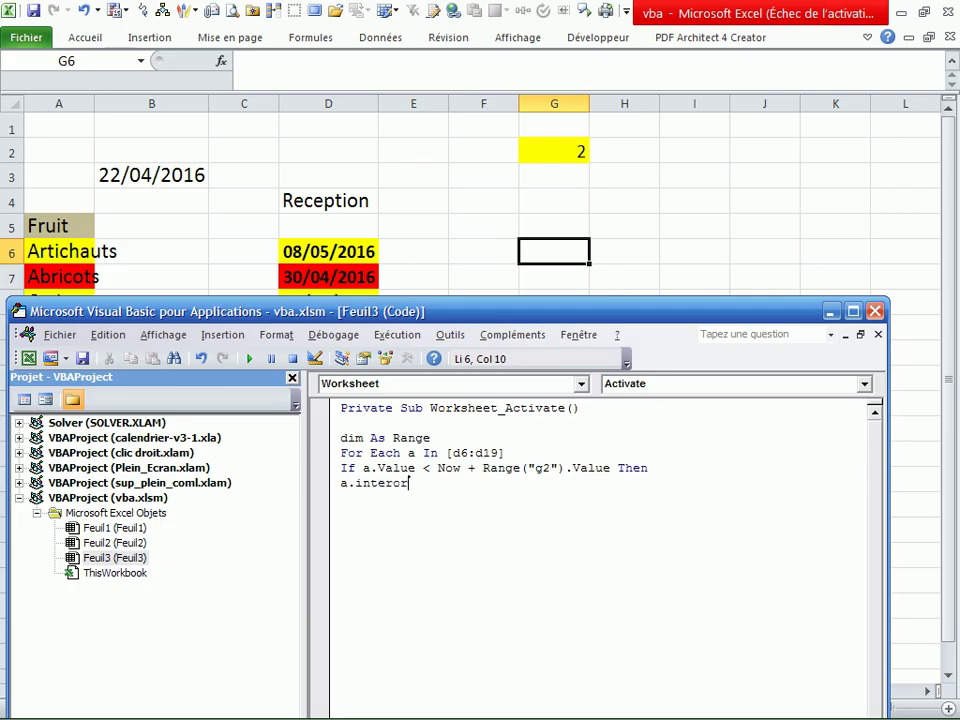
{"action": "type", "text": ".color=255"}
{"action": "left_click", "coordinate": [393, 483]}
{"action": "type", "text": "i"}
{"action": "left_click", "coordinate": [464, 541]}
{"action": "left_click", "coordinate": [517, 484]}
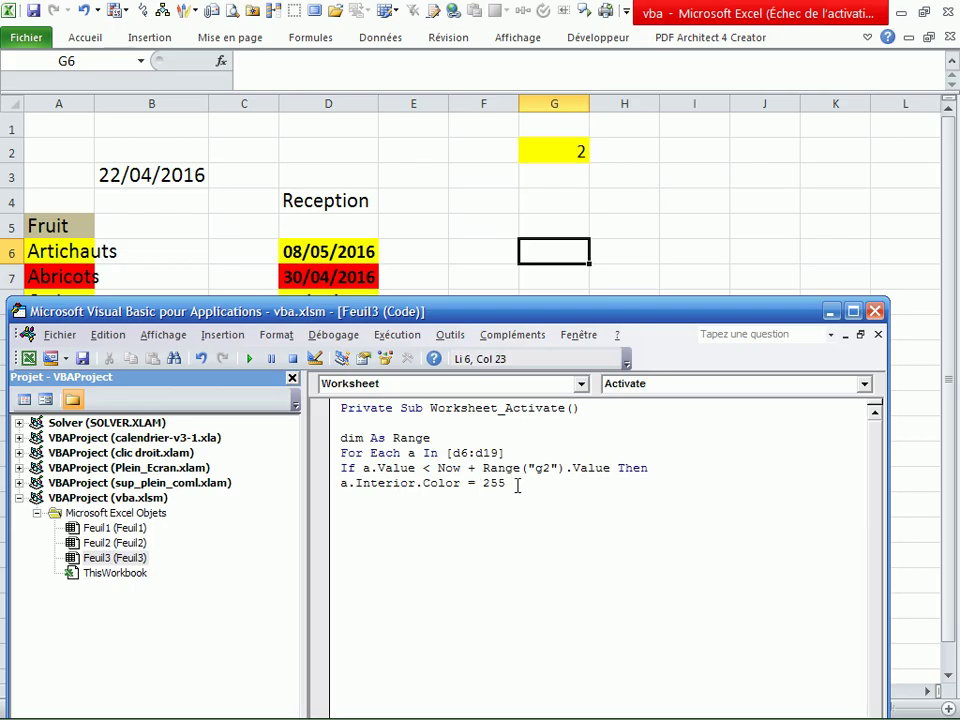
Add 'a.Offset(0, -3).Interior.Color = 255' to colour the fruit cell red.
{"action": "key", "text": "Return"}
{"action": "type", "text": "a."}
{"action": "type", "text": "oss"}
{"action": "type", "text": "e"}
{"action": "type", "text": "t"}
{"action": "key", "text": "BackSpace"}
{"action": "key", "text": "BackSpace"}
{"action": "key", "text": "BackSpace"}
{"action": "key", "text": "BackSpace"}
{"action": "type", "text": "fs"}
{"action": "key", "text": "BackSpace"}
{"action": "type", "text": "fset("}
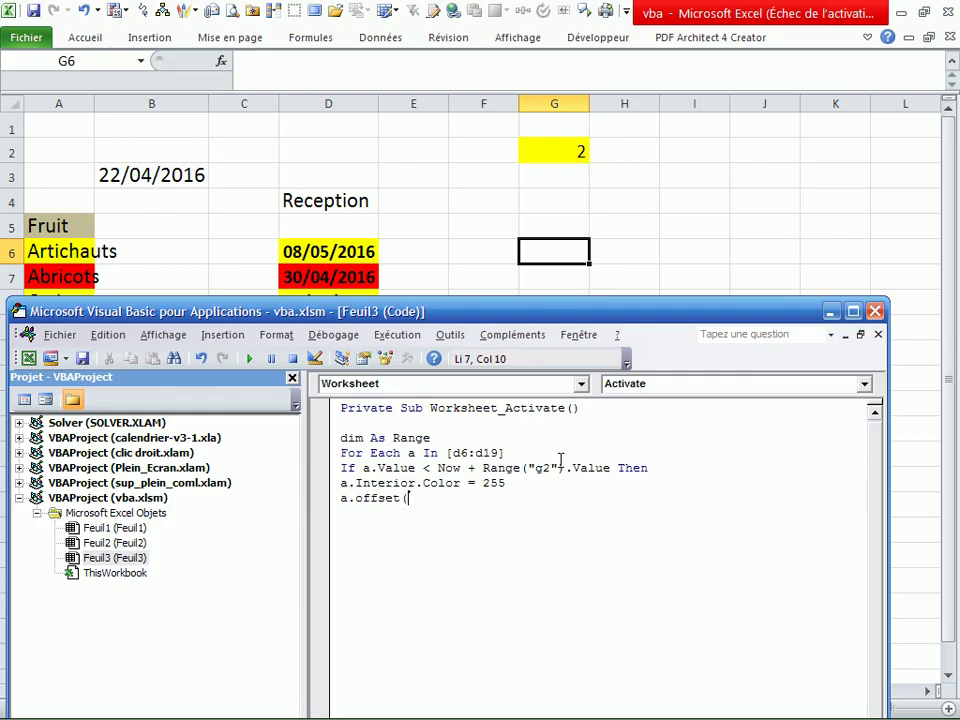
{"action": "type", "text": "0"}
{"action": "type", "text": ",-3)"}
{"action": "key", "text": "Return"}
{"action": "left_click", "coordinate": [442, 424]}
{"action": "type", "text": ".i"}
{"action": "type", "text": "n"}
{"action": "type", "text": "terior.Co"}
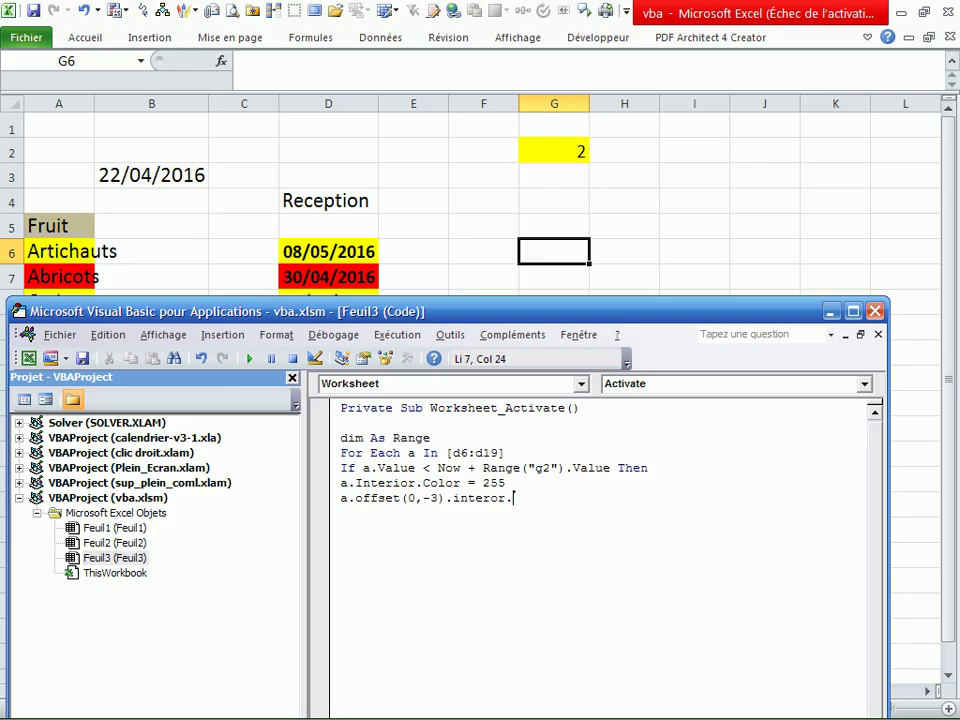
{"action": "type", "text": "lor = 255"}
{"action": "left_click", "coordinate": [459, 583]}
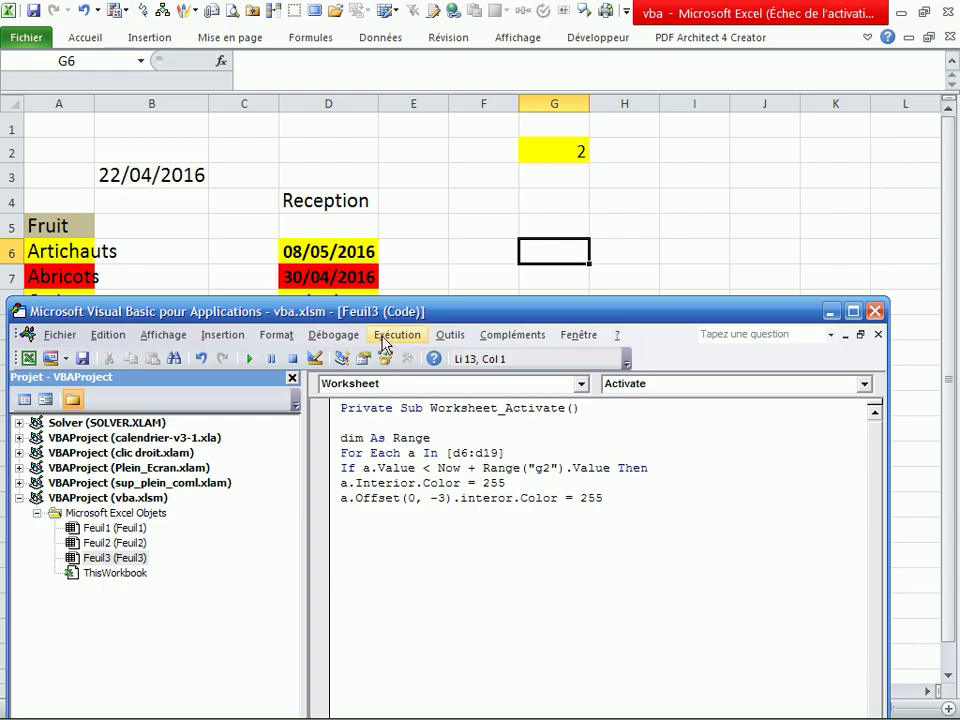
{"action": "left_click_drag", "start_coordinate": [300, 311], "coordinate": [304, 370]}
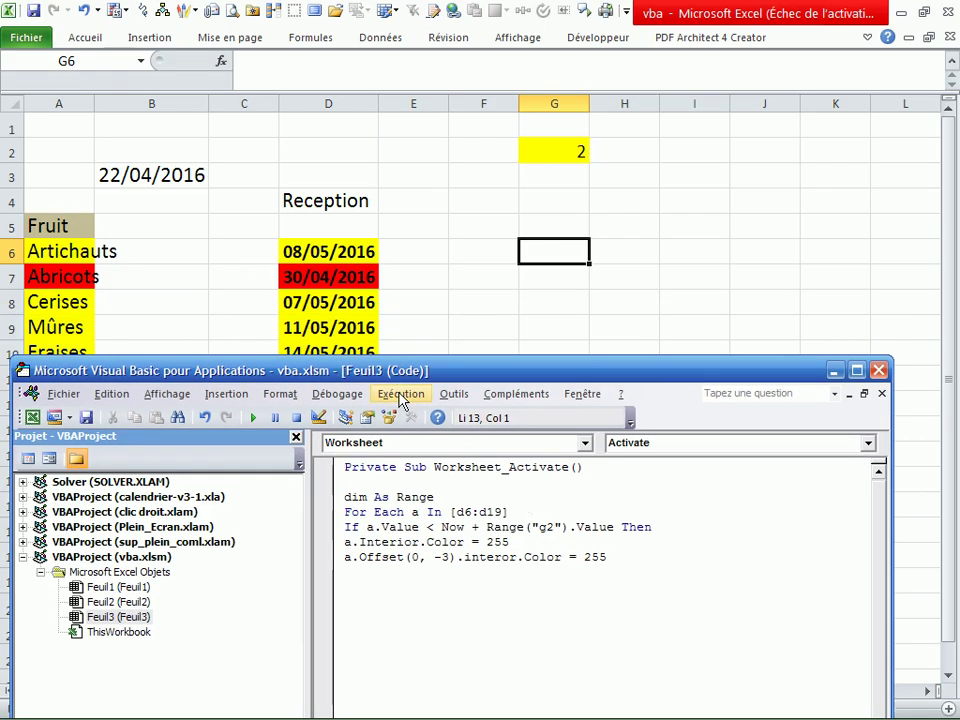
{"action": "left_click", "coordinate": [624, 553]}
Add the line 'MsgBox a.Offset(0, -3) & ":" & a' inside the If.
{"action": "key", "text": "Return"}
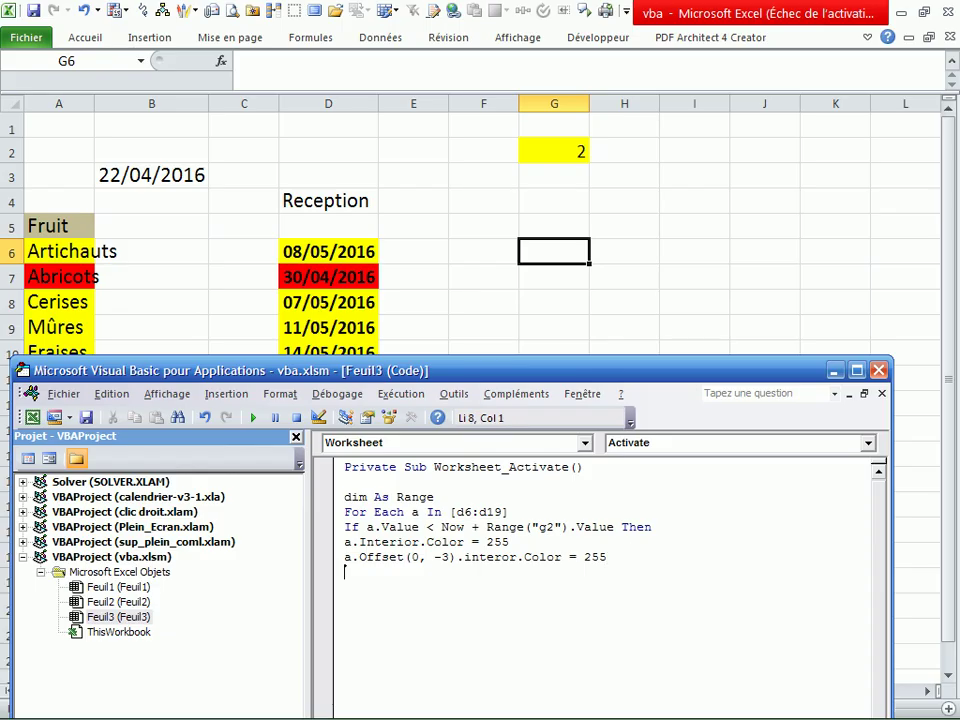
{"action": "type", "text": "msgbox"}
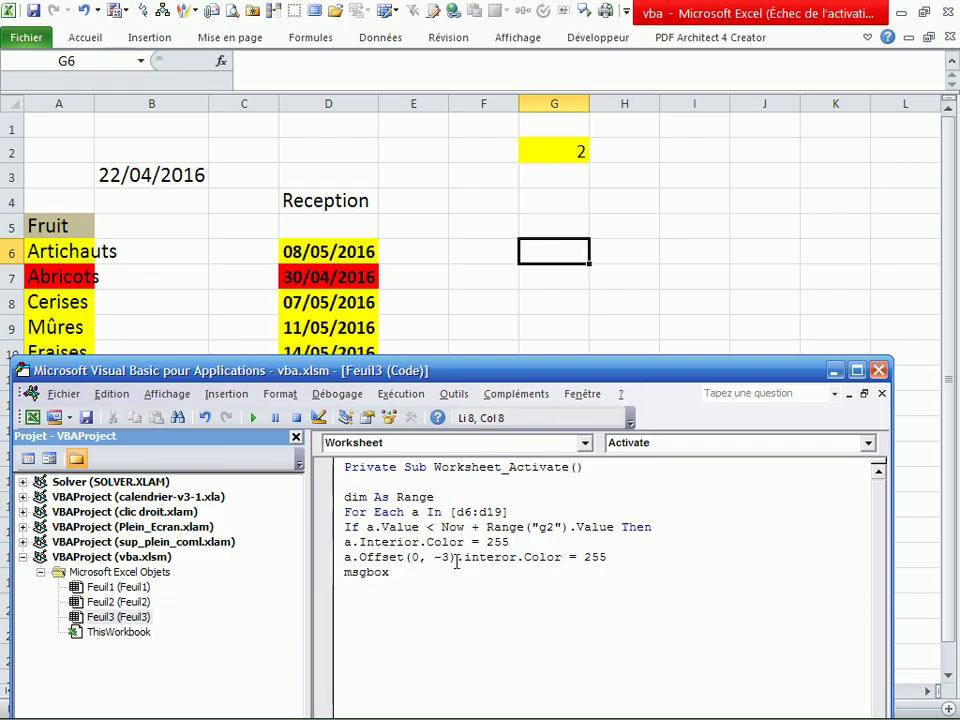
{"action": "left_click_drag", "start_coordinate": [455, 558], "coordinate": [381, 558]}
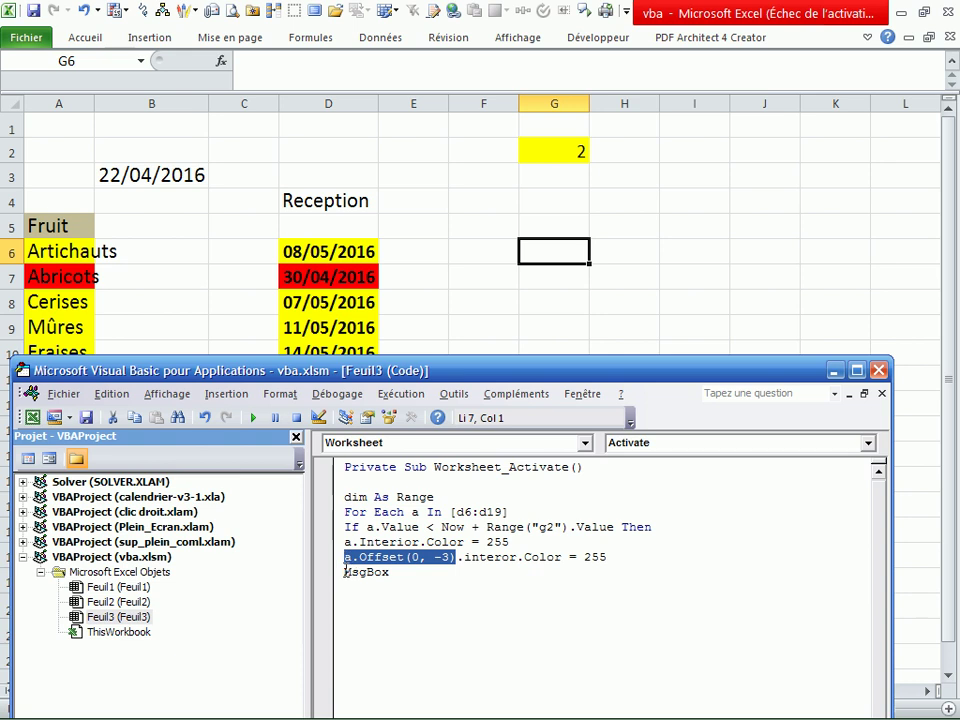
{"action": "left_click", "coordinate": [437, 593]}
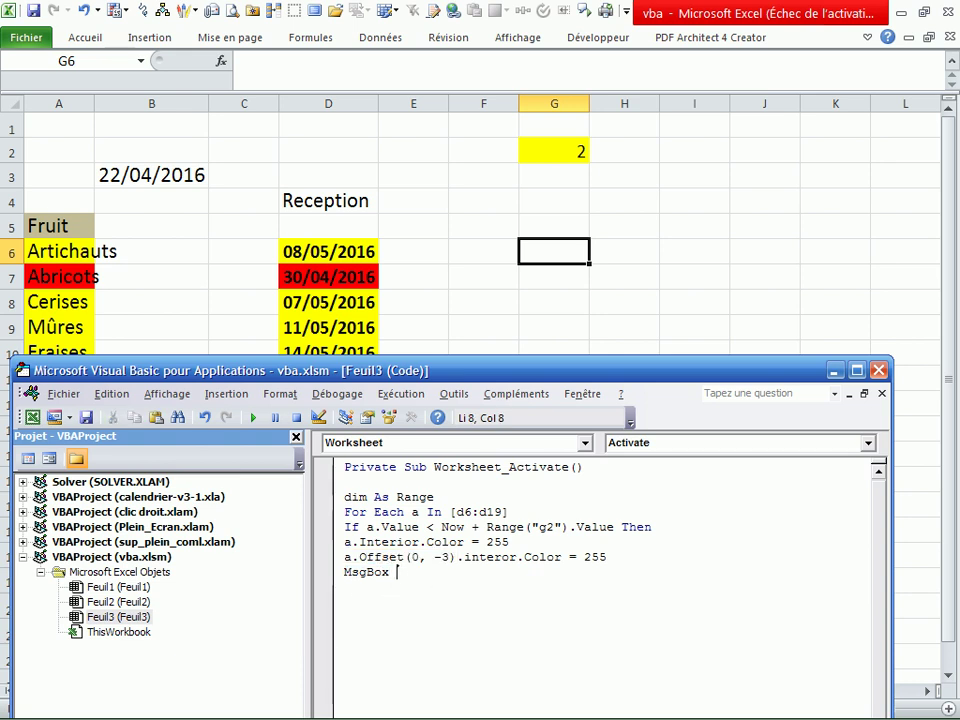
{"action": "type", "text": "a.Offset(0, -3) "}
{"action": "type", "text": "&"}
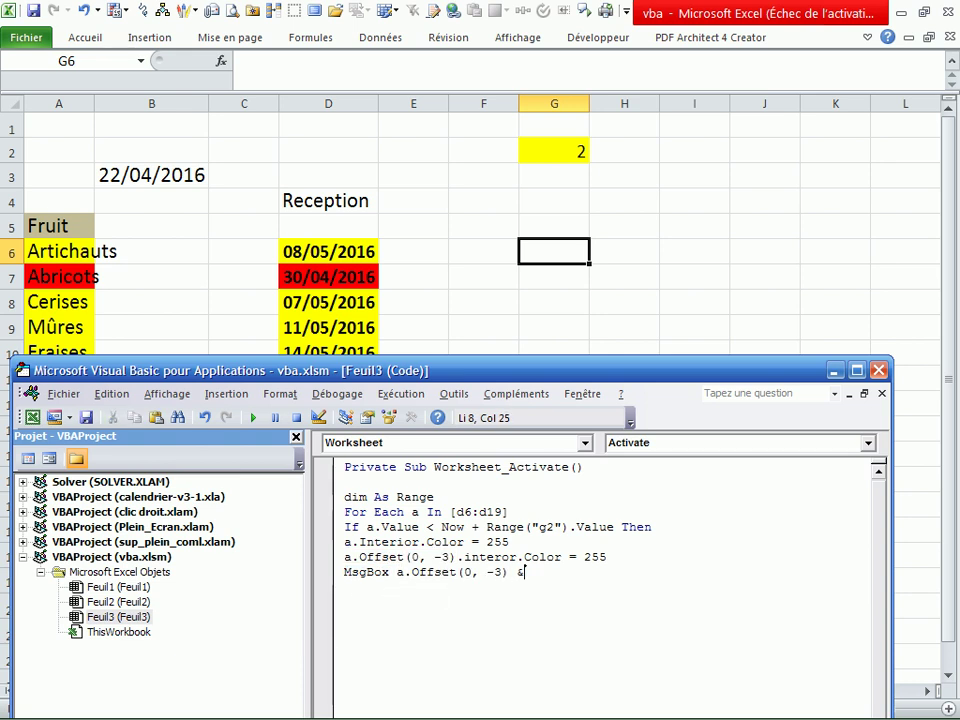
{"action": "type", "text": ";"}
{"action": "key", "text": "BackSpace"}
{"action": "type", "text": ":\" & a"}
{"action": "left_click", "coordinate": [486, 622]}
{"action": "left_click", "coordinate": [605, 574]}
Add an Else line below the message box.
{"action": "key", "text": "Return"}
{"action": "type", "text": "se"}
{"action": "key", "text": "Return"}
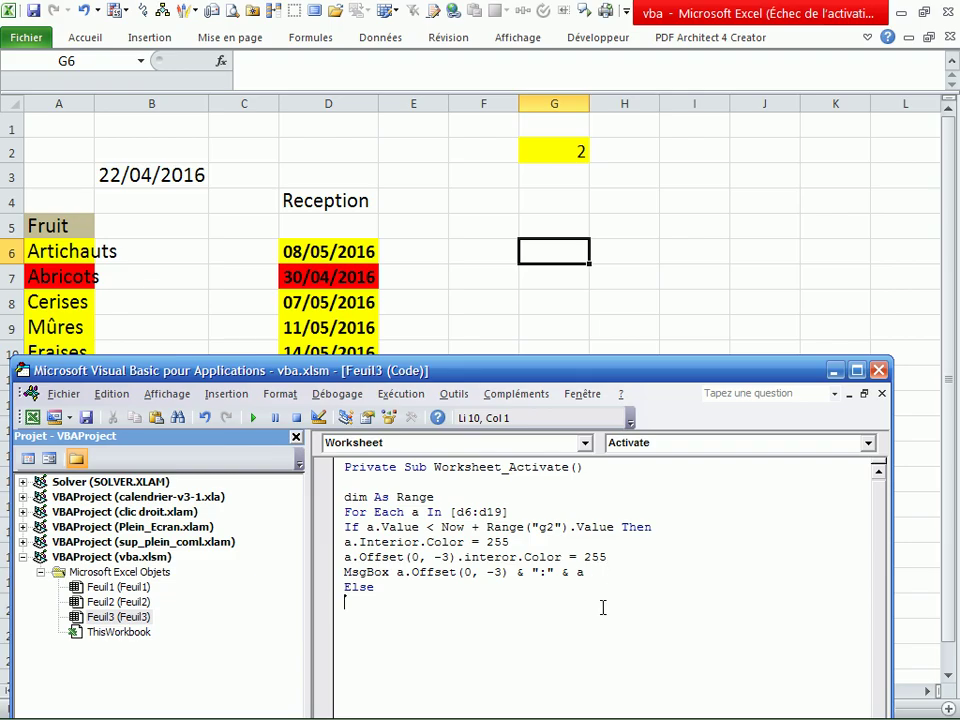
Copy the two red colouring lines under Else and change their colour to 65535.
{"action": "left_click_drag", "start_coordinate": [608, 557], "coordinate": [344, 543]}
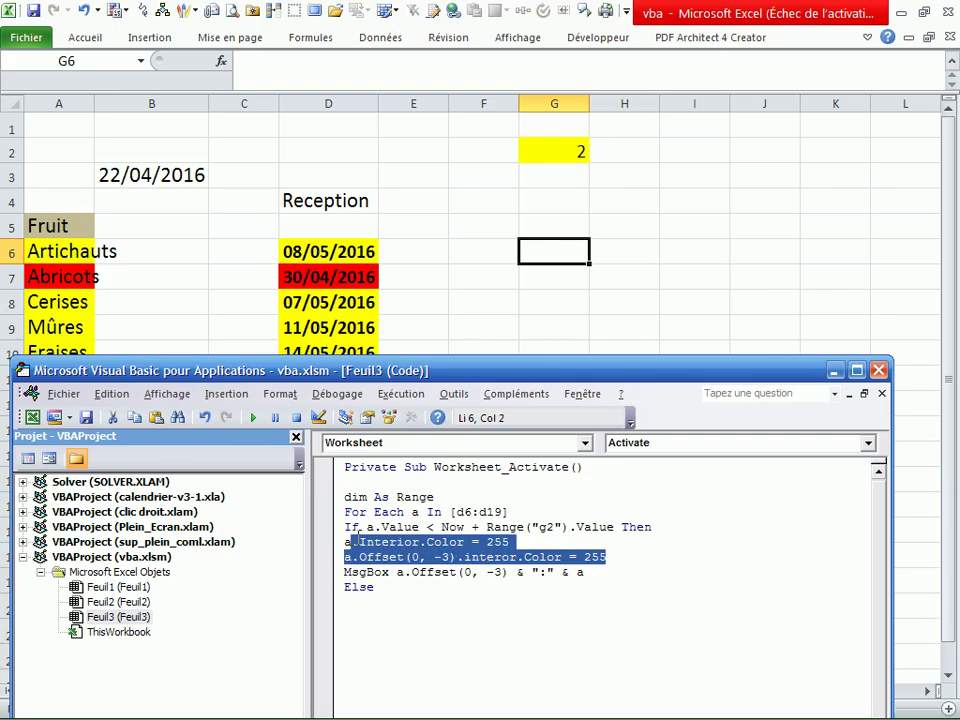
{"action": "key", "text": "ctrl+c"}
{"action": "left_click", "coordinate": [397, 591]}
{"action": "key", "text": "Return"}
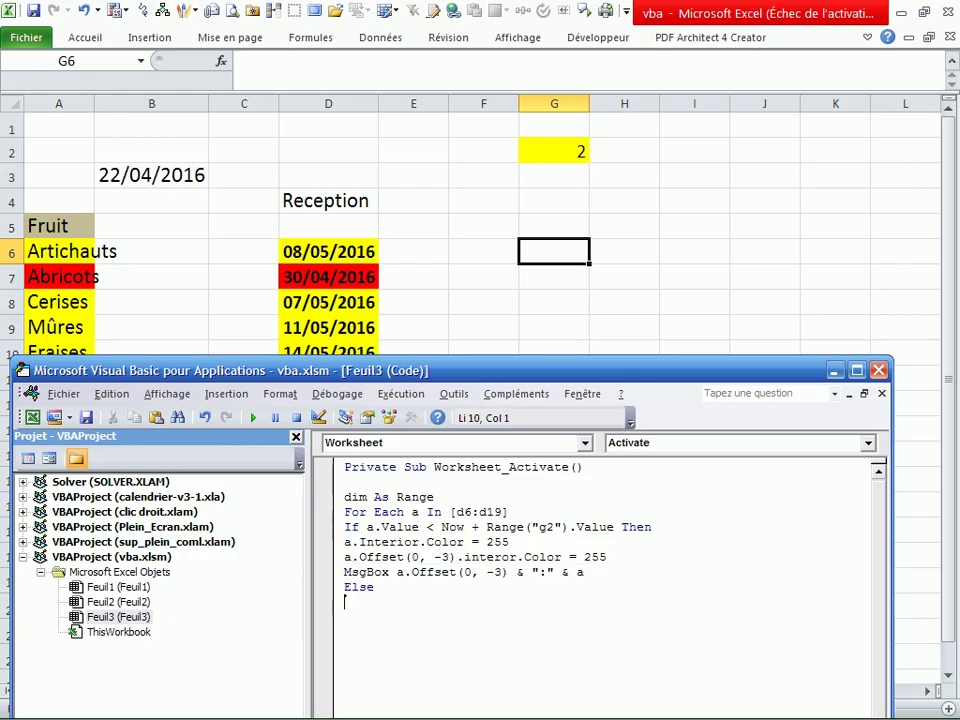
{"action": "key", "text": "ctrl+v"}
{"action": "left_click", "coordinate": [515, 602]}
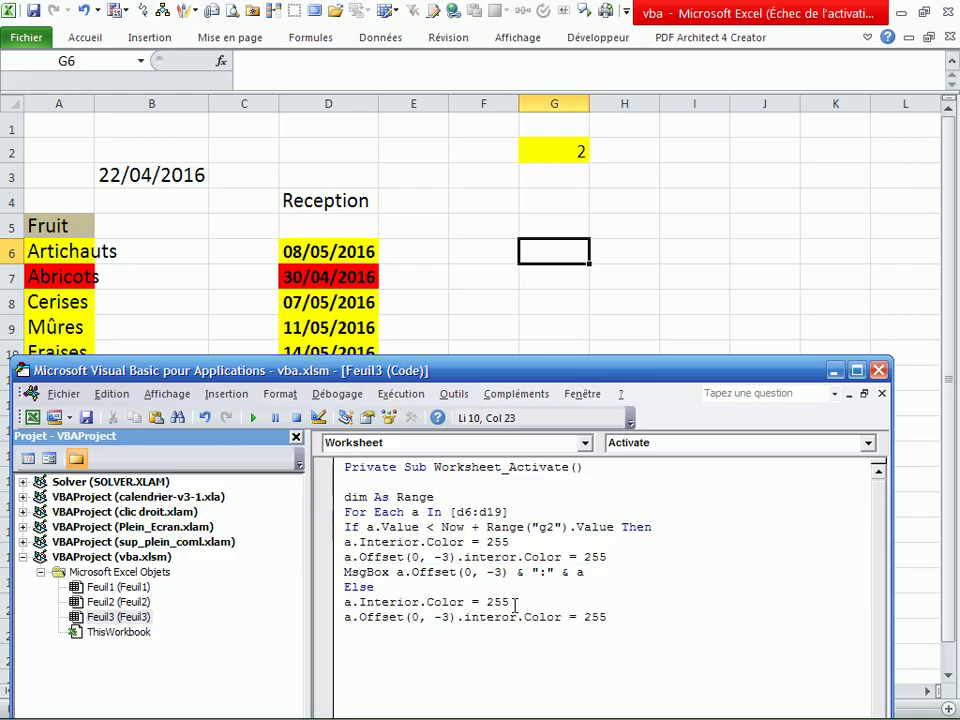
{"action": "key", "text": "BackSpace"}
{"action": "key", "text": "BackSpace"}
{"action": "key", "text": "BackSpace"}
{"action": "type", "text": "65535"}
{"action": "left_click", "coordinate": [737, 649]}
{"action": "left_click", "coordinate": [615, 617]}
{"action": "key", "text": "BackSpace"}
{"action": "key", "text": "BackSpace"}
{"action": "key", "text": "BackSpace"}
{"action": "type", "text": "35535"}
{"action": "key", "text": "BackSpace"}
{"action": "key", "text": "BackSpace"}
{"action": "key", "text": "BackSpace"}
{"action": "key", "text": "BackSpace"}
{"action": "type", "text": "65535"}
Close the branch and loop with 'End If' and 'Next'.
{"action": "left_click", "coordinate": [648, 544]}
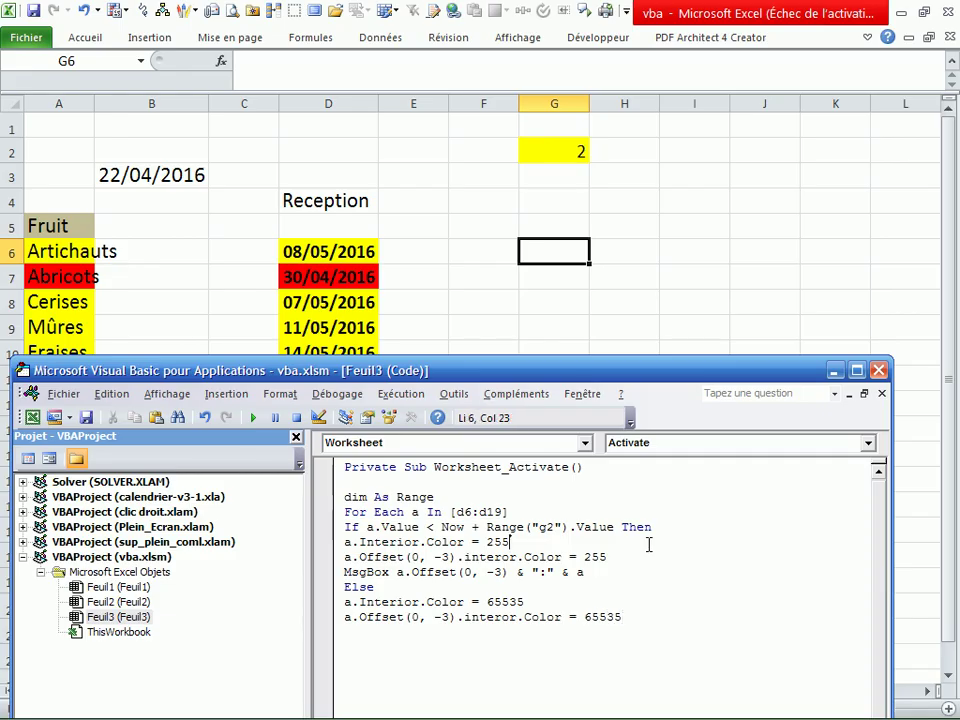
{"action": "left_click_drag", "start_coordinate": [660, 385], "coordinate": [672, 220]}
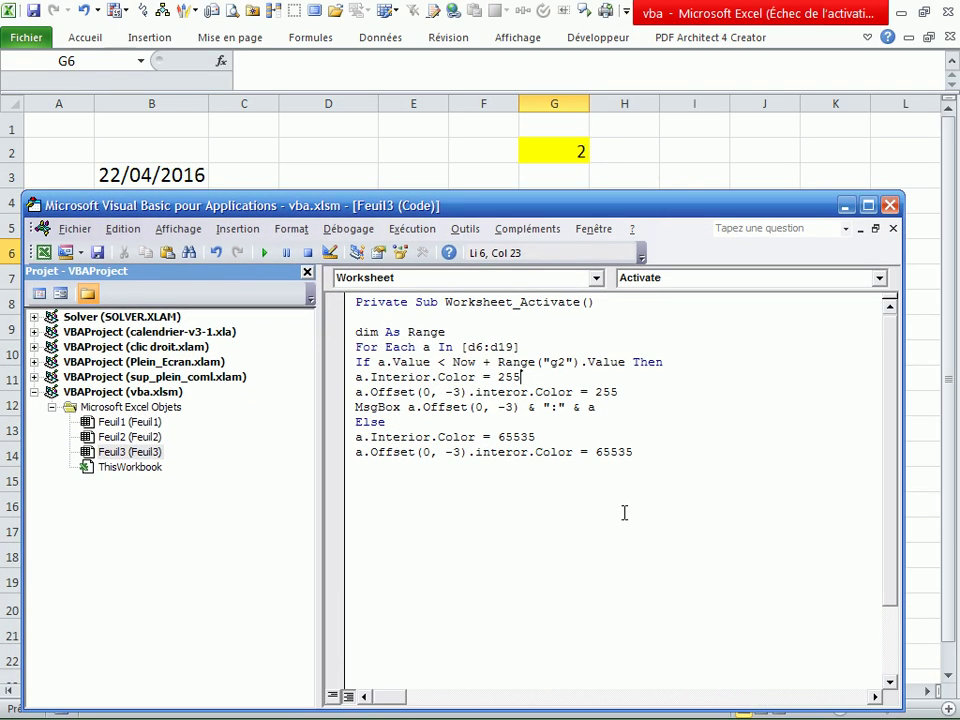
{"action": "left_click", "coordinate": [379, 488]}
{"action": "type", "text": "end if"}
{"action": "key", "text": "Return"}
{"action": "type", "text": "next"}
{"action": "left_click", "coordinate": [426, 560]}
{"action": "scroll", "coordinate": [403, 606], "scroll_direction": "down", "scroll_amount": 2}
Delete the blank lines between Next and End Sub, then close the VBA editor.
{"action": "left_click", "coordinate": [424, 620]}
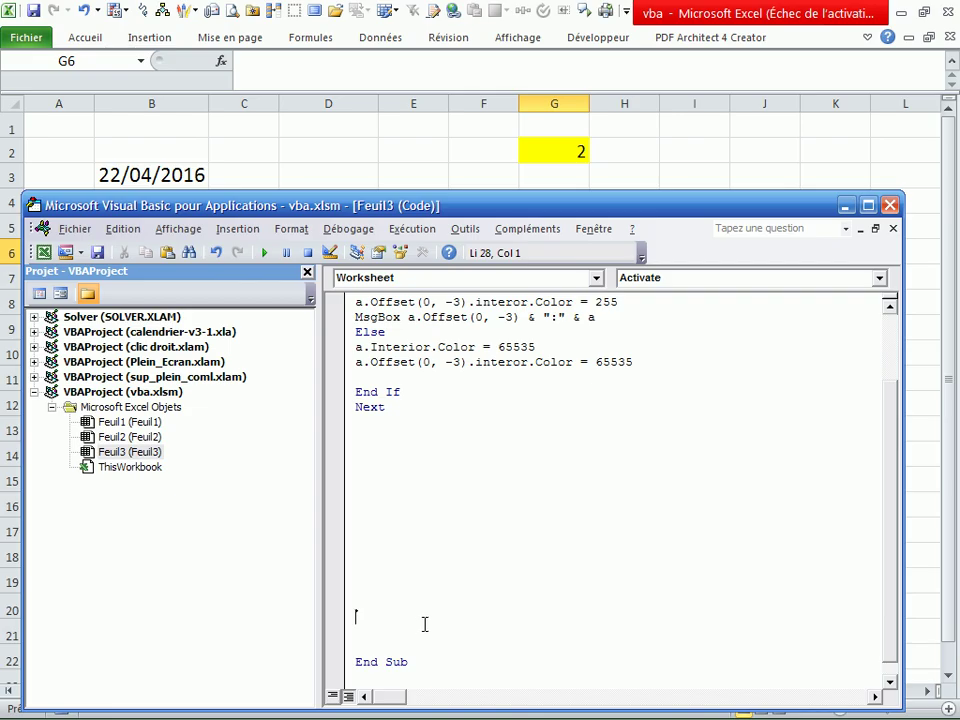
{"action": "key", "text": "BackSpace"}
{"action": "key", "text": "BackSpace"}
{"action": "key", "text": "BackSpace"}
{"action": "key", "text": "BackSpace"}
{"action": "key", "text": "BackSpace"}
{"action": "key", "text": "BackSpace"}
{"action": "key", "text": "BackSpace"}
{"action": "key", "text": "BackSpace"}
{"action": "key", "text": "BackSpace"}
{"action": "key", "text": "BackSpace"}
{"action": "key", "text": "BackSpace"}
{"action": "key", "text": "BackSpace"}
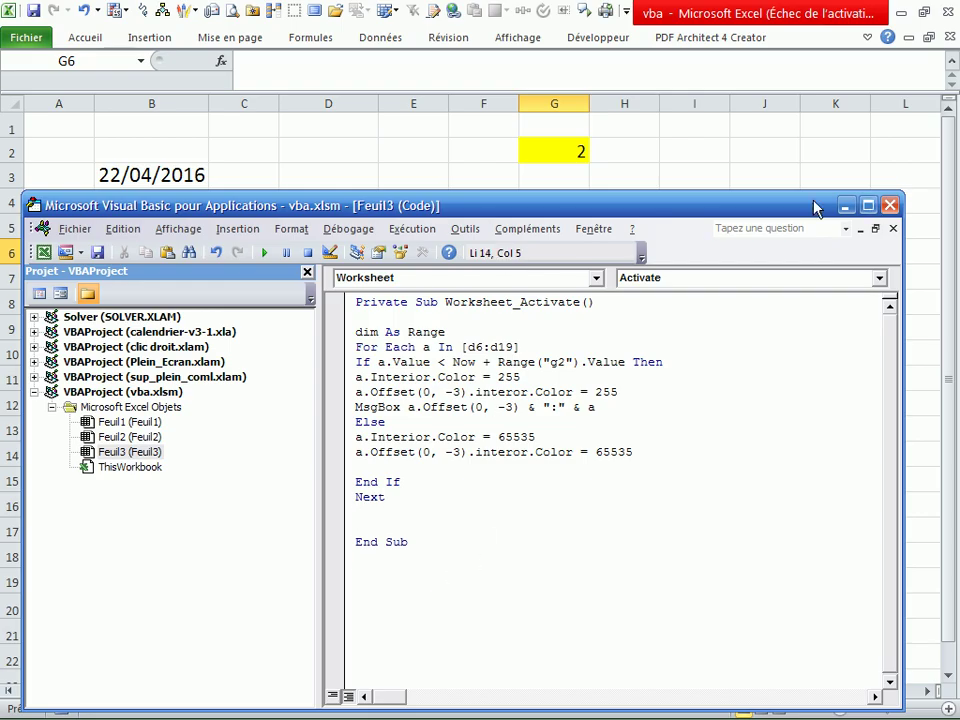
{"action": "left_click", "coordinate": [869, 206]}
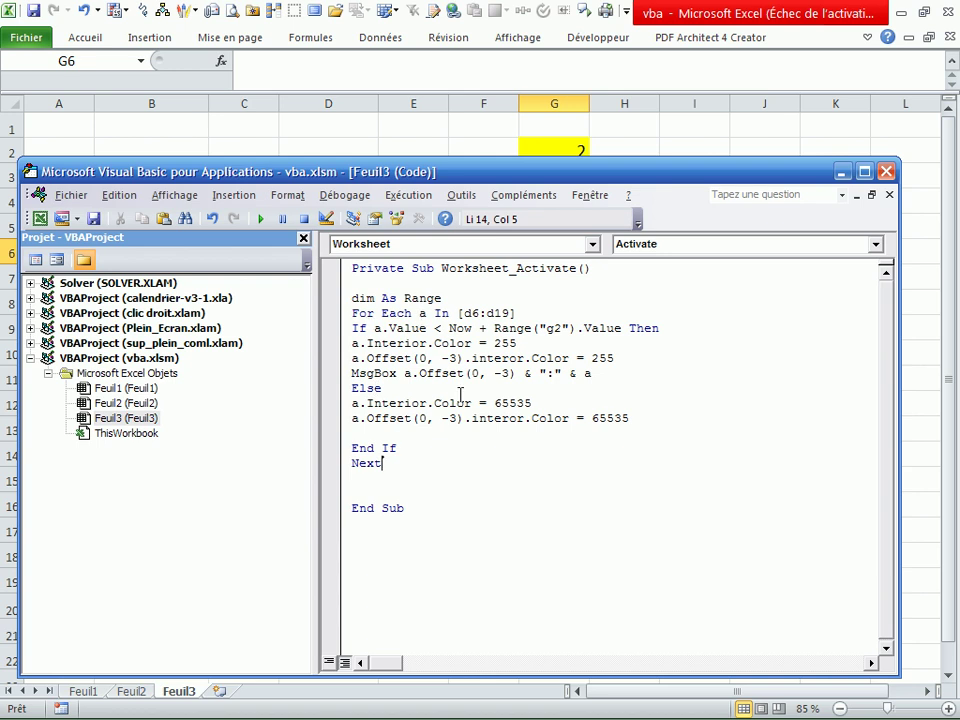
{"action": "key", "text": "BackSpace"}
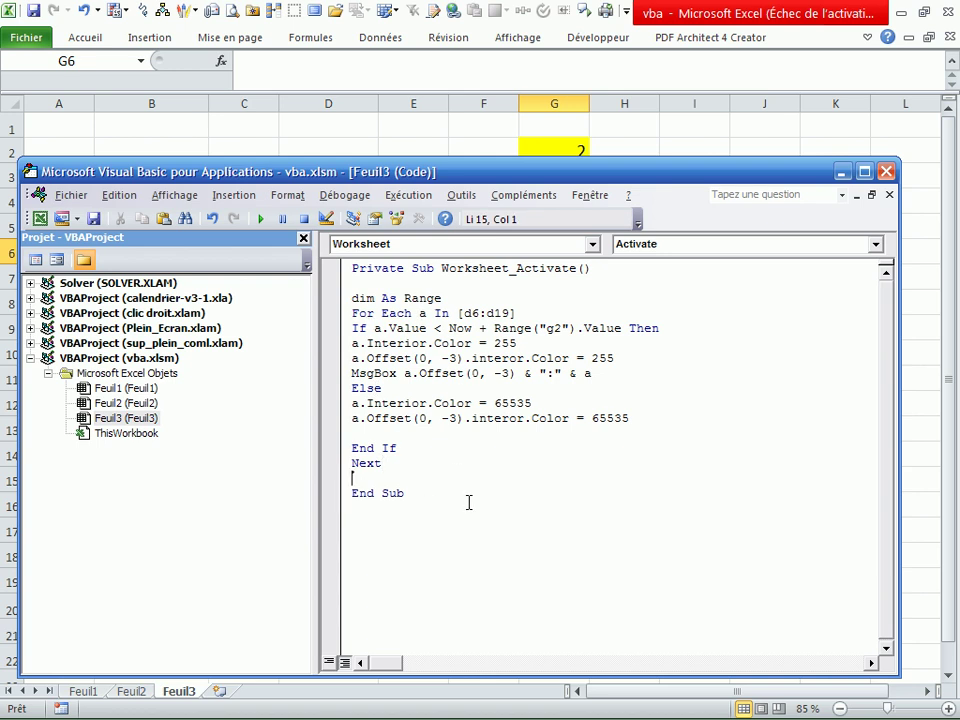
{"action": "key", "text": "Delete"}
{"action": "left_click", "coordinate": [502, 502]}
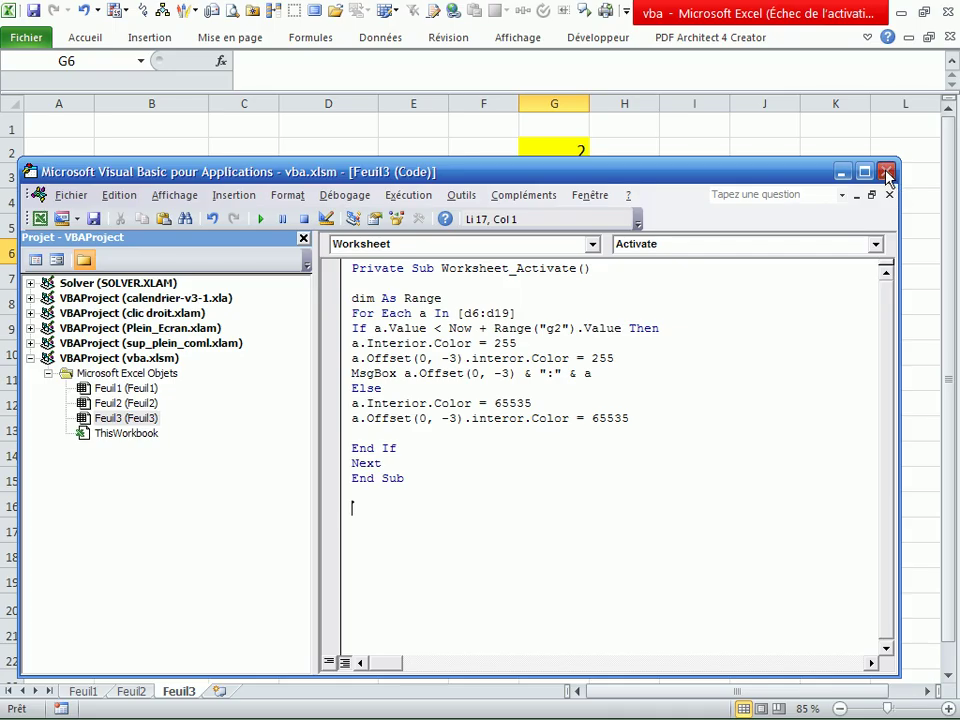
{"action": "left_click", "coordinate": [885, 171]}
Trigger Feuil3's activate macro and correct the declaration to 'Dim a As Range'.
{"action": "left_click", "coordinate": [483, 504]}
{"action": "left_click", "coordinate": [137, 690]}
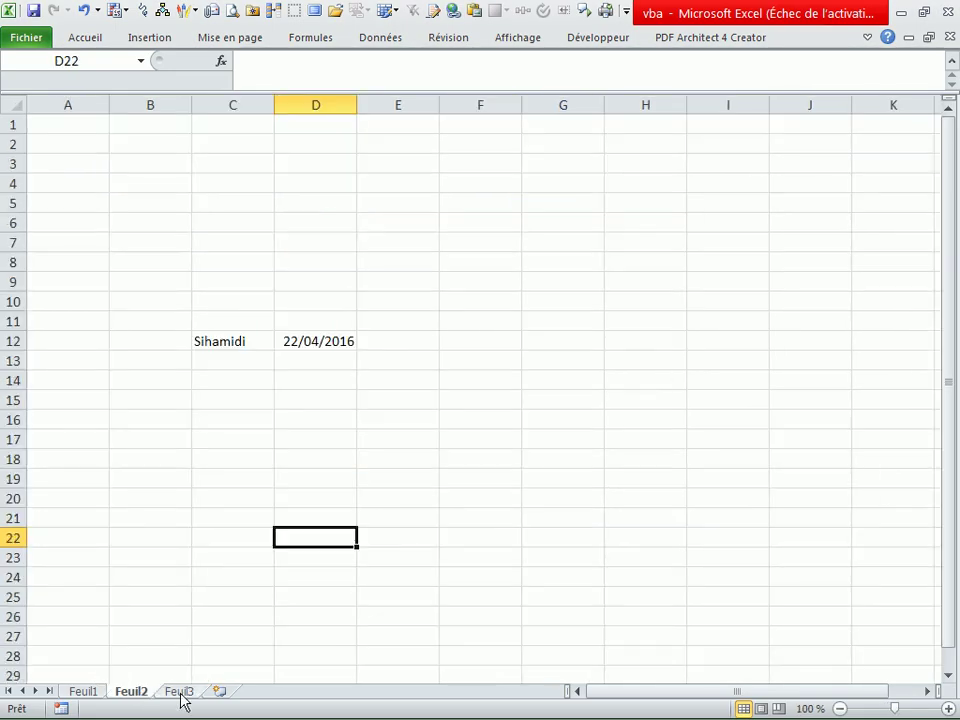
{"action": "left_click", "coordinate": [180, 691]}
{"action": "left_click", "coordinate": [442, 427]}
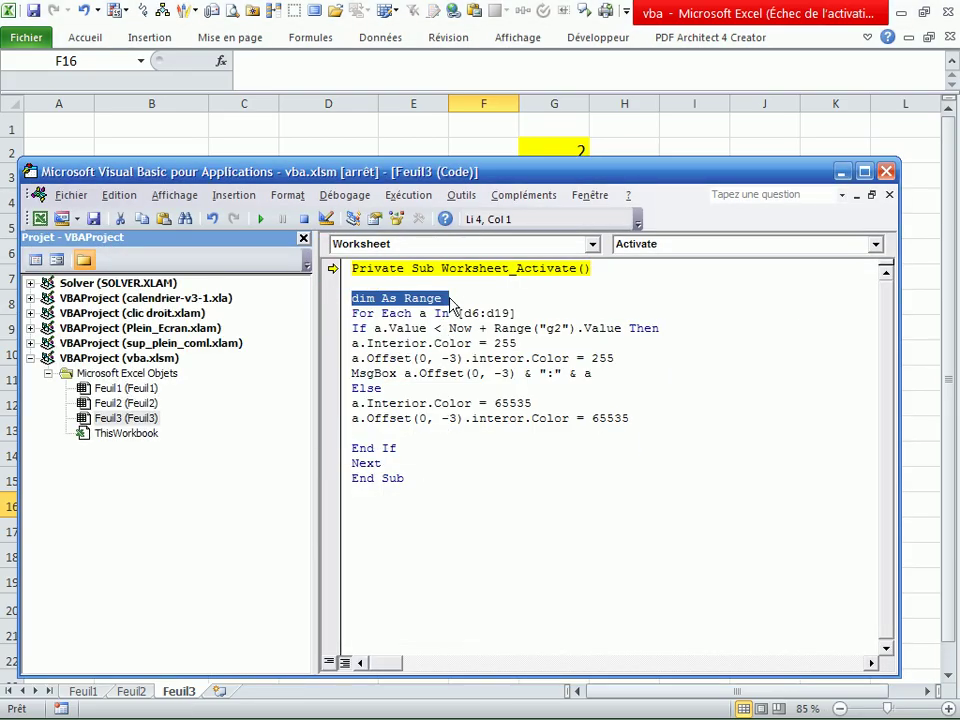
{"action": "left_click", "coordinate": [443, 298]}
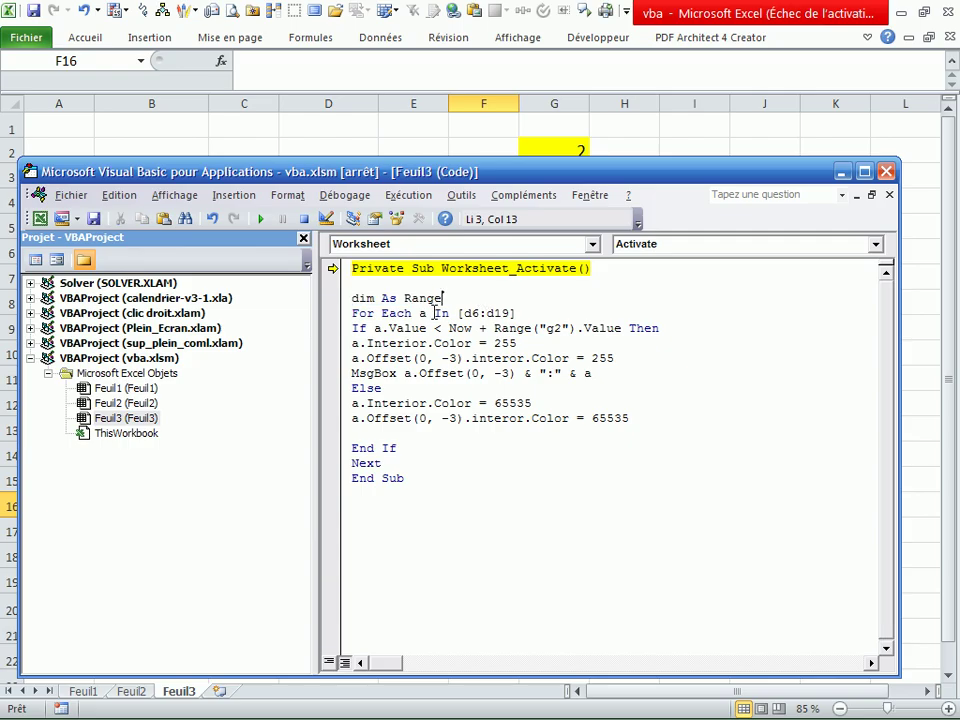
{"action": "left_click", "coordinate": [375, 298]}
{"action": "type", "text": "a"}
{"action": "key", "text": "ctrl+End"}
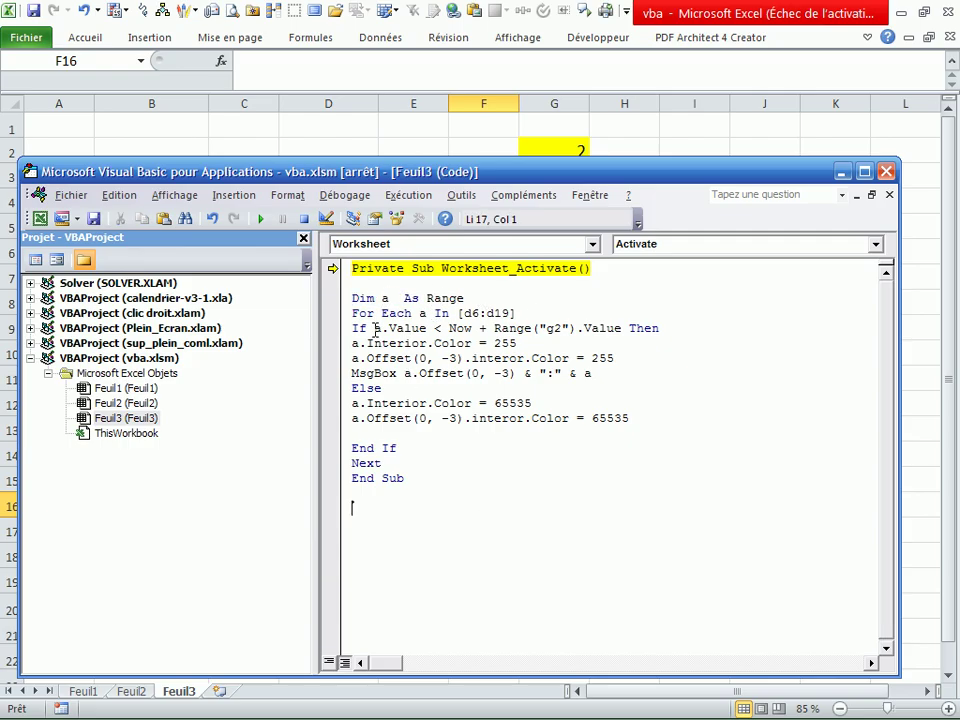
Stop the debugger, rerun the macro, and fix 'interor' to 'Interior' in the yellow branch.
{"action": "left_click", "coordinate": [885, 171]}
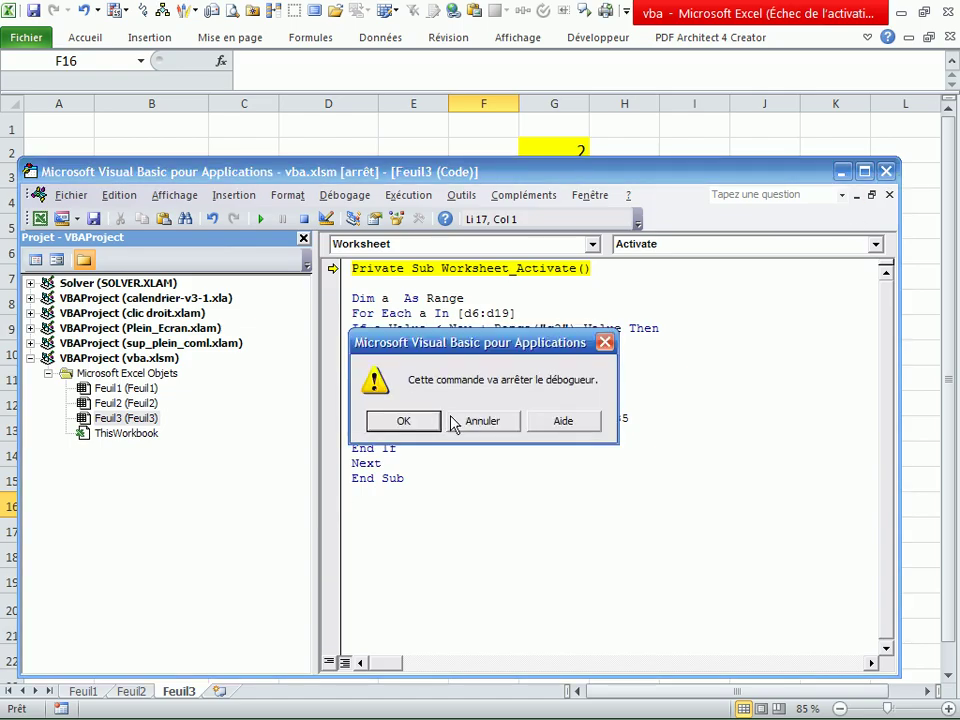
{"action": "left_click", "coordinate": [400, 428]}
{"action": "left_click", "coordinate": [131, 691]}
{"action": "left_click", "coordinate": [180, 691]}
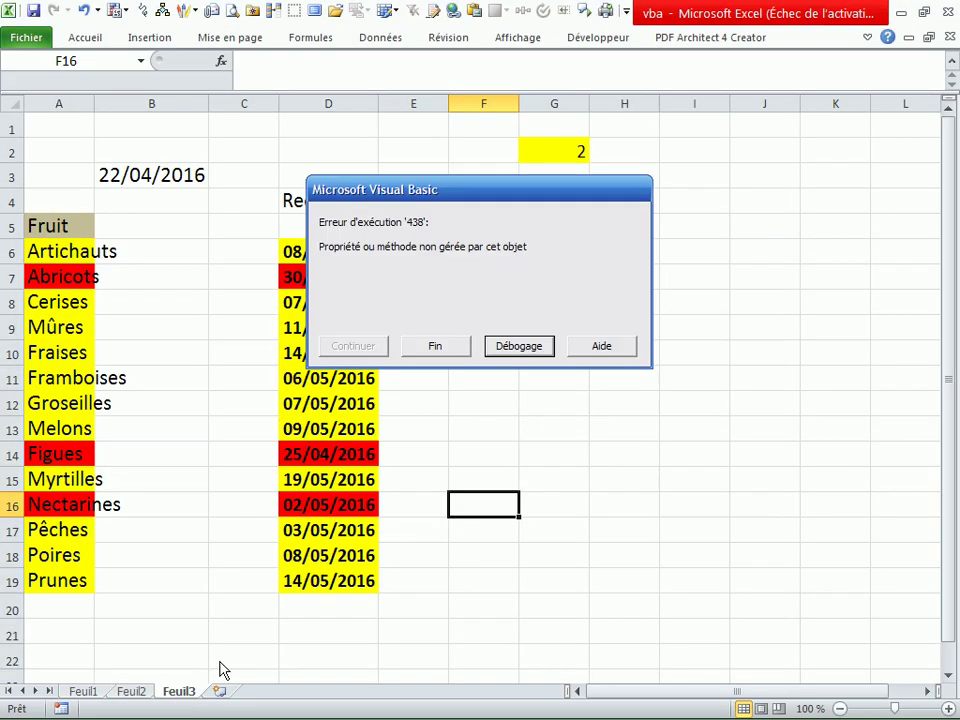
{"action": "left_click", "coordinate": [510, 350]}
{"action": "left_click", "coordinate": [501, 494]}
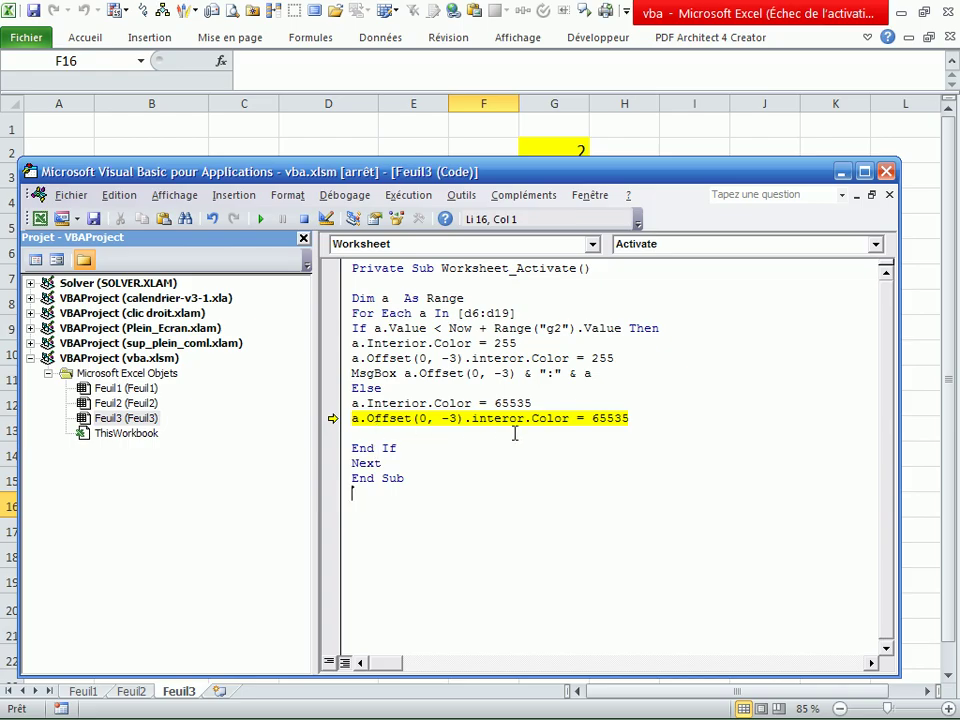
{"action": "left_click", "coordinate": [510, 420]}
{"action": "type", "text": "i"}
{"action": "left_click", "coordinate": [514, 500]}
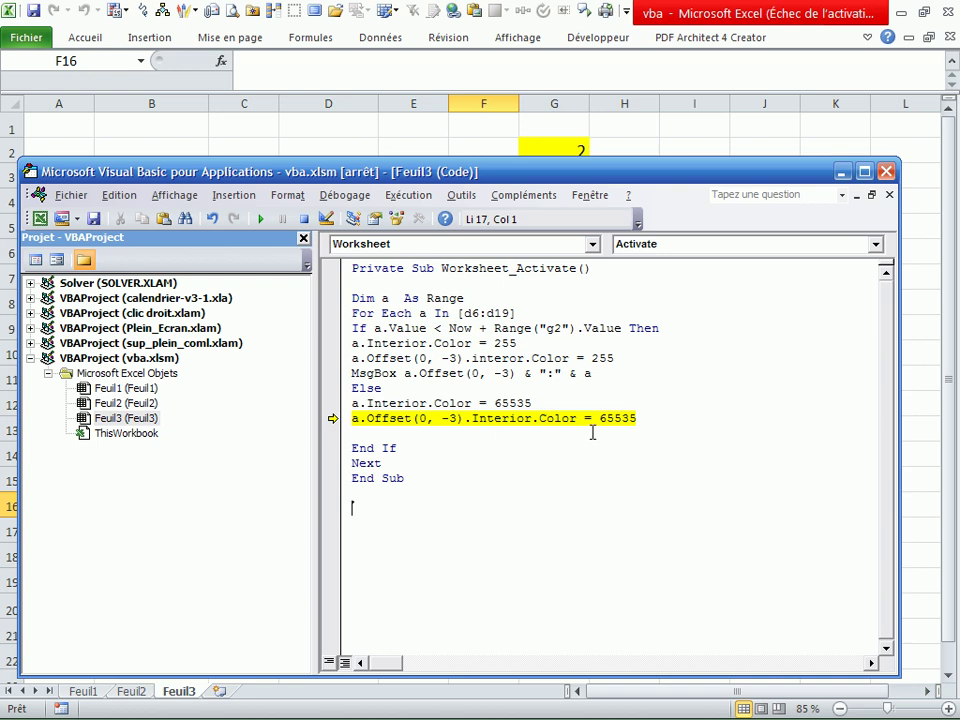
Stop debugging and reactivate Feuil3 so every fruit and reception date turns yellow.
{"action": "left_click", "coordinate": [885, 171]}
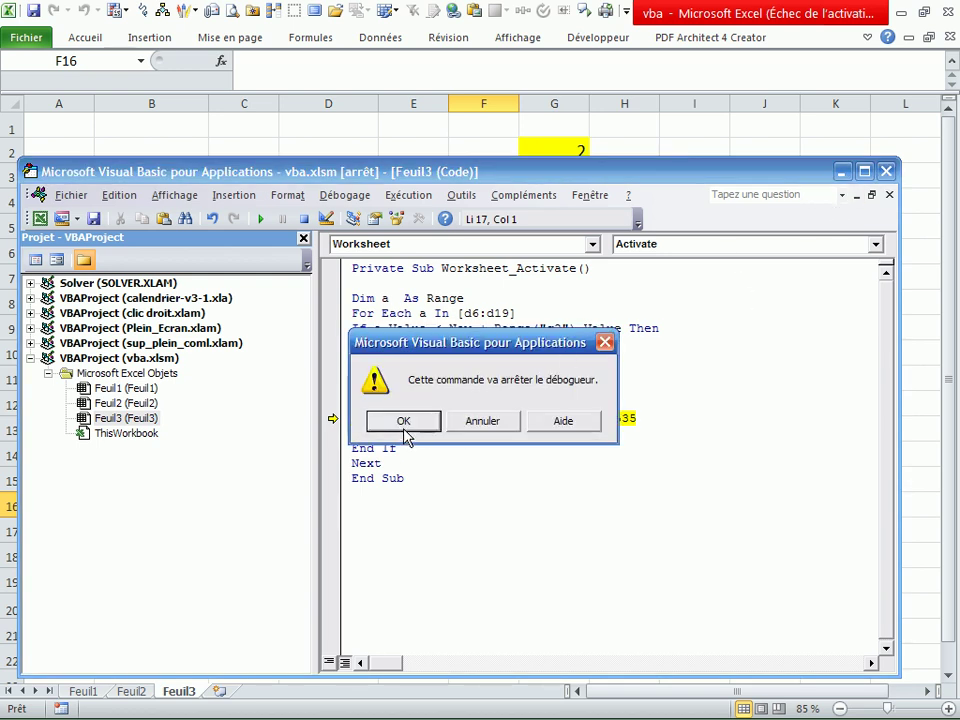
{"action": "left_click", "coordinate": [404, 430]}
{"action": "left_click", "coordinate": [133, 691]}
{"action": "left_click", "coordinate": [180, 691]}
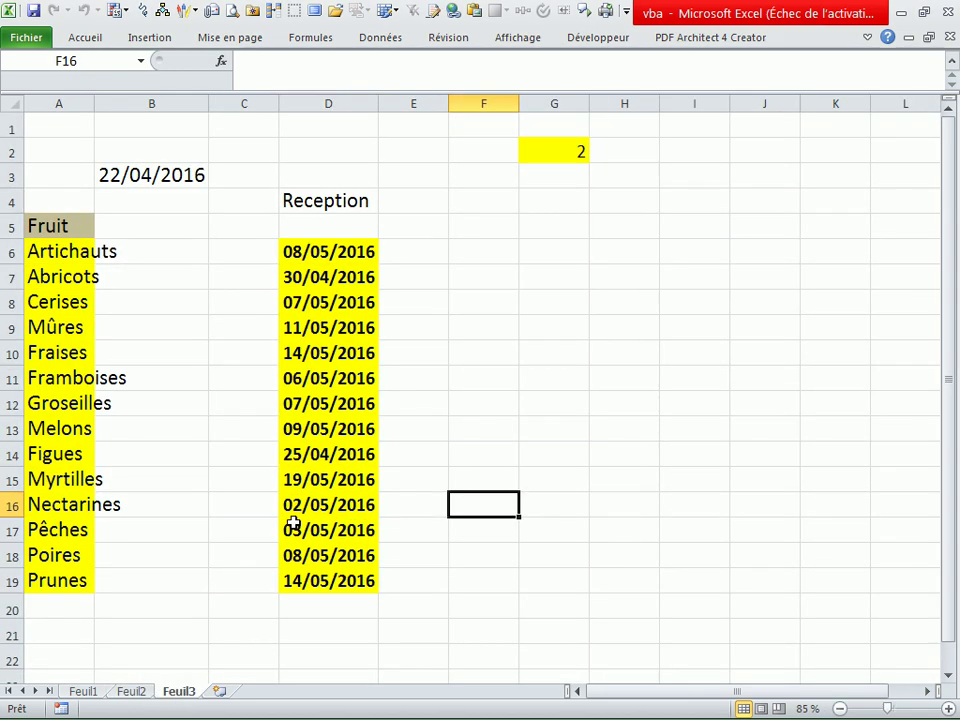
{"action": "left_click", "coordinate": [541, 151]}
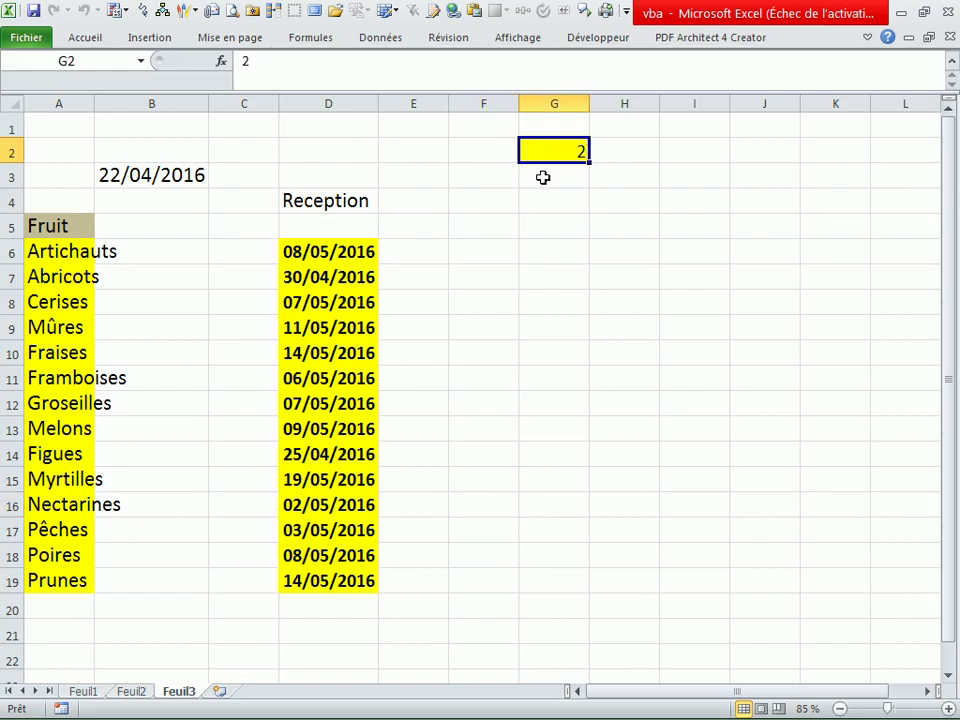
Set the lead time in G2 to 4 and reactivate Feuil3 to rerun the macro.
{"action": "type", "text": "4"}
{"action": "left_click", "coordinate": [556, 298]}
{"action": "left_click", "coordinate": [136, 694]}
{"action": "left_click", "coordinate": [180, 694]}
Fix 'interor' to 'Interior' on the red-branch line and rerun so Figues turns red.
{"action": "left_click", "coordinate": [510, 350]}
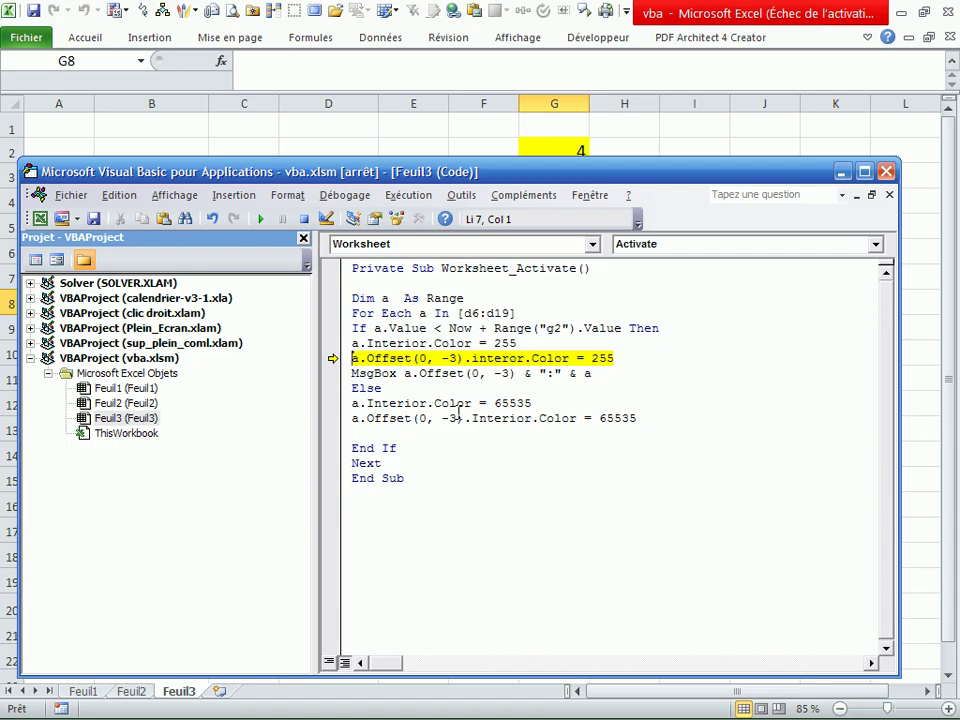
{"action": "left_click", "coordinate": [507, 358]}
{"action": "type", "text": "i"}
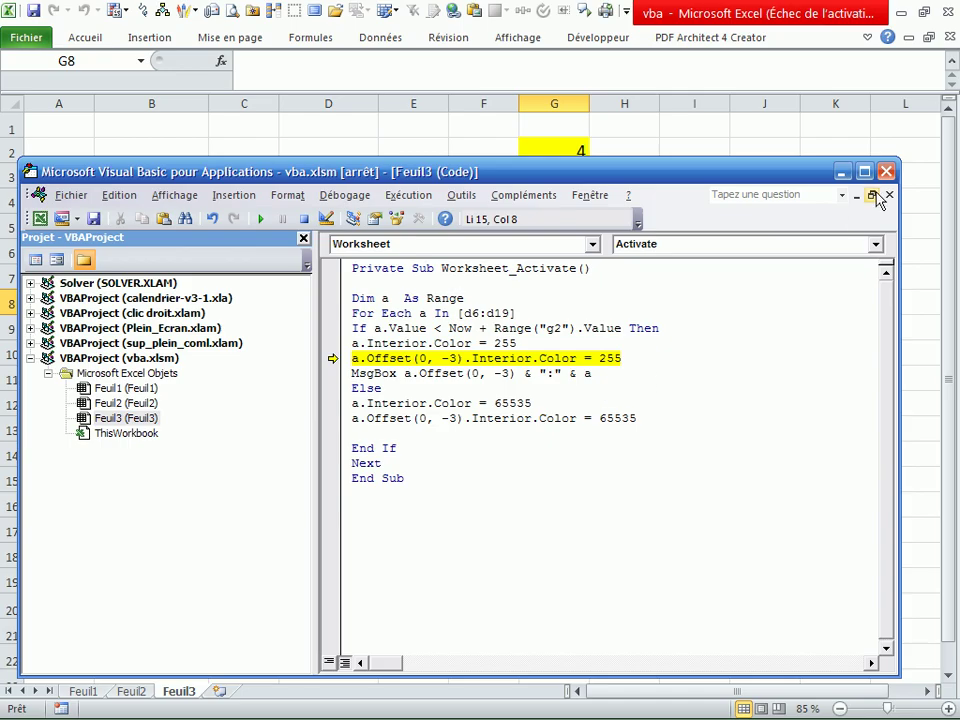
{"action": "left_click", "coordinate": [668, 241]}
{"action": "left_click", "coordinate": [403, 424]}
{"action": "left_click", "coordinate": [134, 691]}
{"action": "left_click", "coordinate": [180, 691]}
{"action": "left_click", "coordinate": [464, 413]}
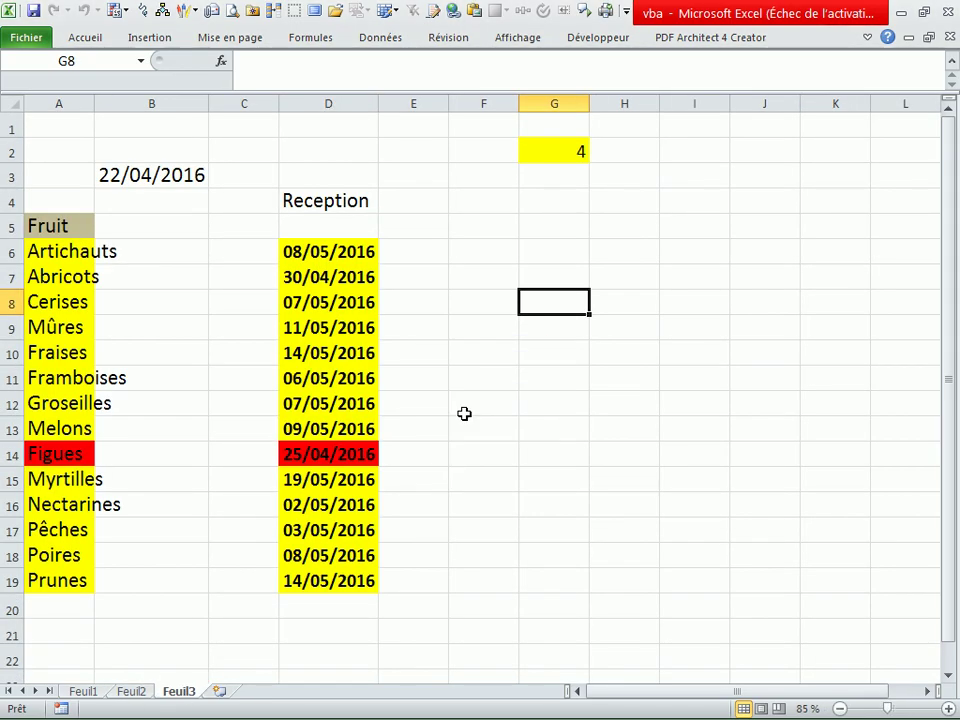
{"action": "left_click", "coordinate": [561, 150]}
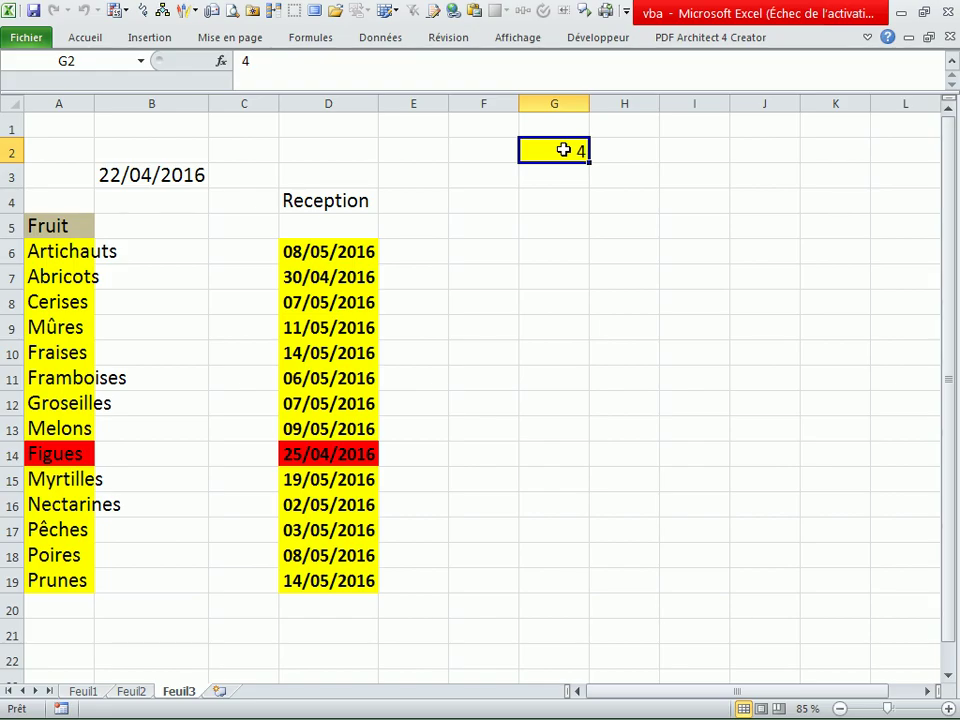
Set G2 to 15, rerun the macro and acknowledge the seven fruit messages.
{"action": "type", "text": "15"}
{"action": "key", "text": "Return"}
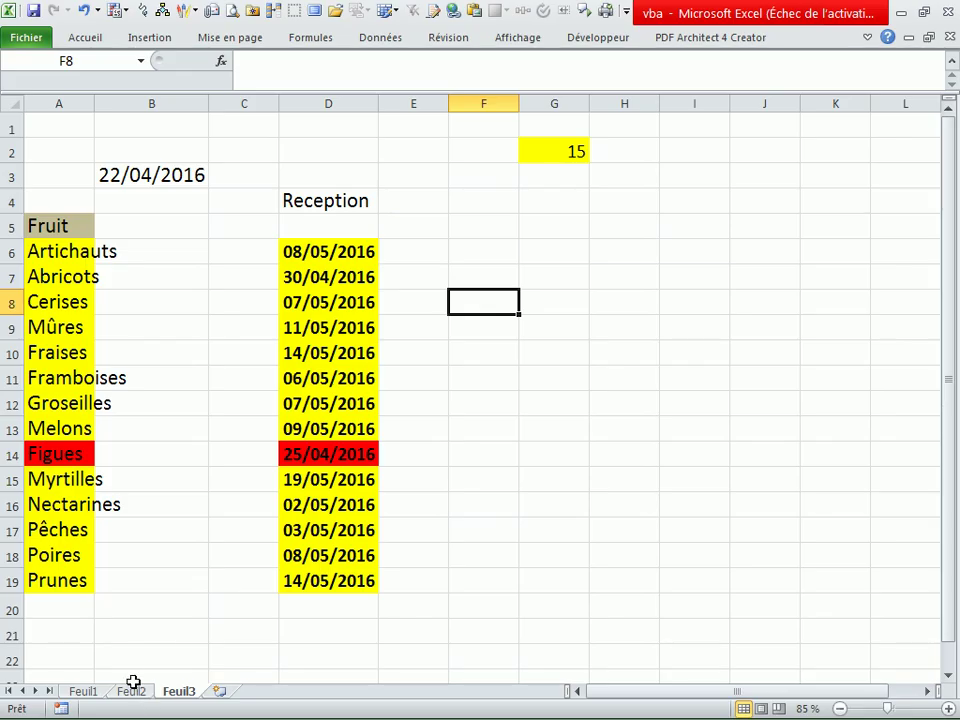
{"action": "left_click", "coordinate": [134, 691]}
{"action": "left_click", "coordinate": [178, 691]}
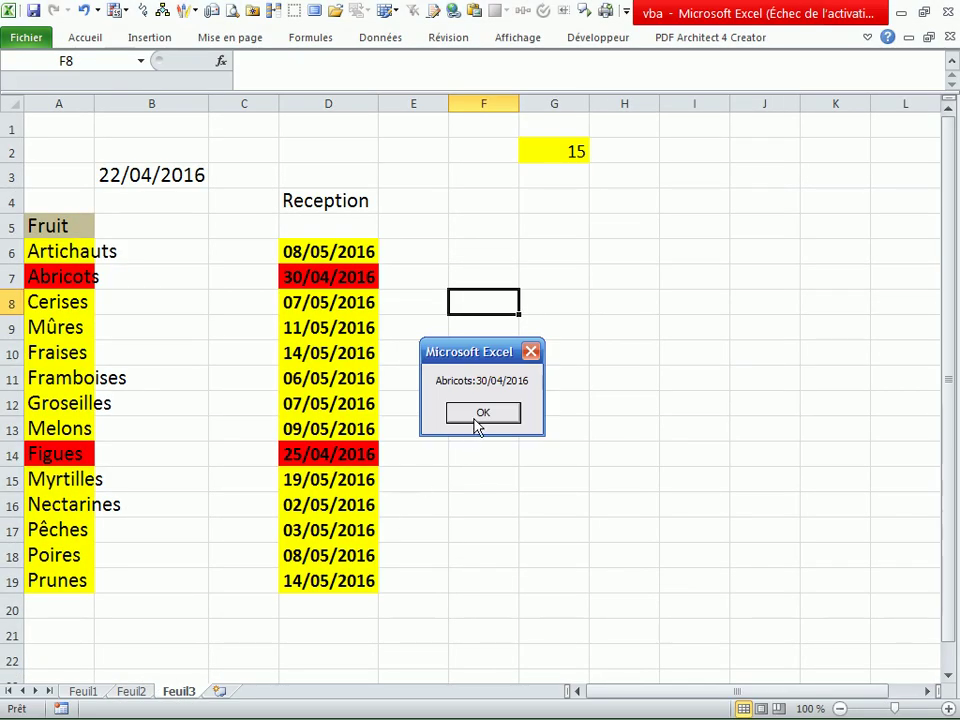
{"action": "left_click", "coordinate": [478, 414]}
{"action": "left_click", "coordinate": [478, 414]}
{"action": "left_click", "coordinate": [478, 414]}
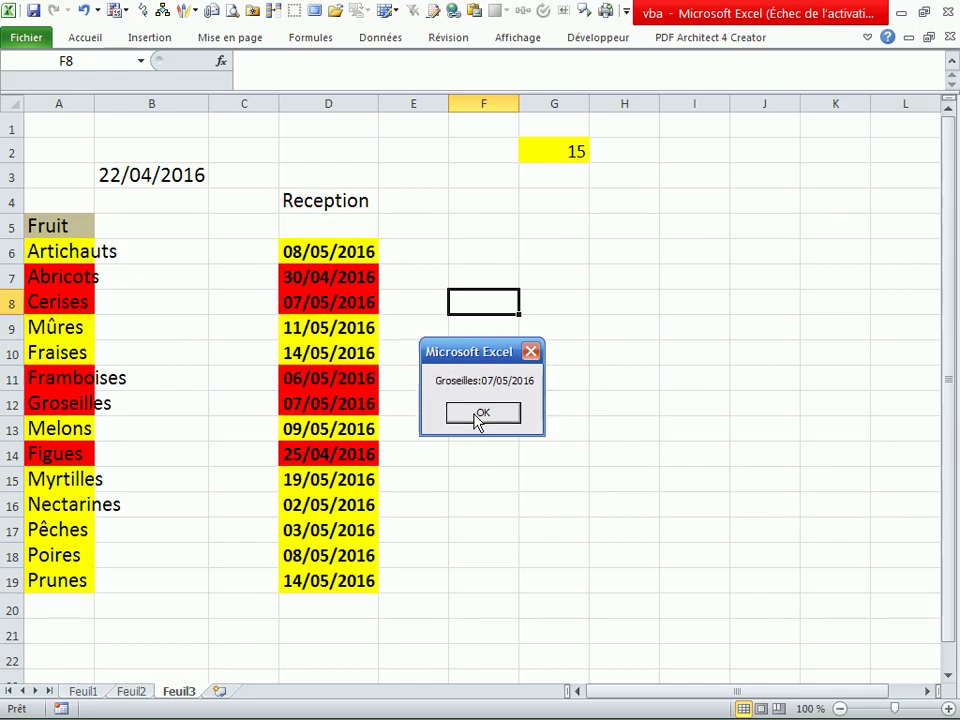
{"action": "left_click", "coordinate": [478, 414]}
{"action": "left_click", "coordinate": [478, 414]}
{"action": "left_click", "coordinate": [478, 414]}
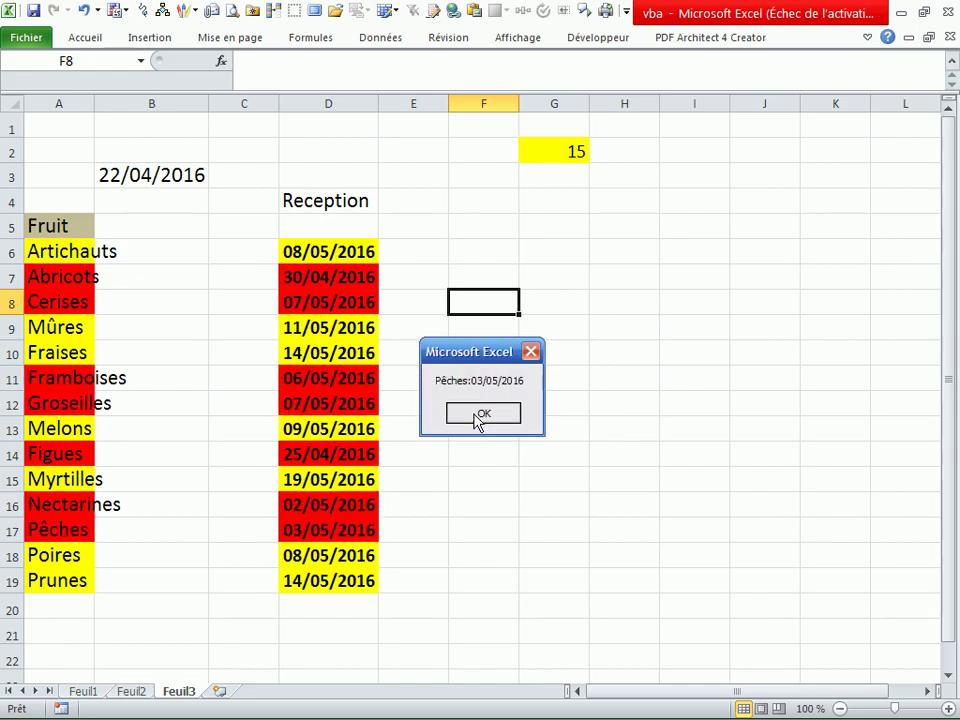
{"action": "left_click", "coordinate": [478, 414]}
Set G2 to 8 so only Abricots and Figues are flagged red, then type a name in G8.
{"action": "left_click", "coordinate": [545, 147]}
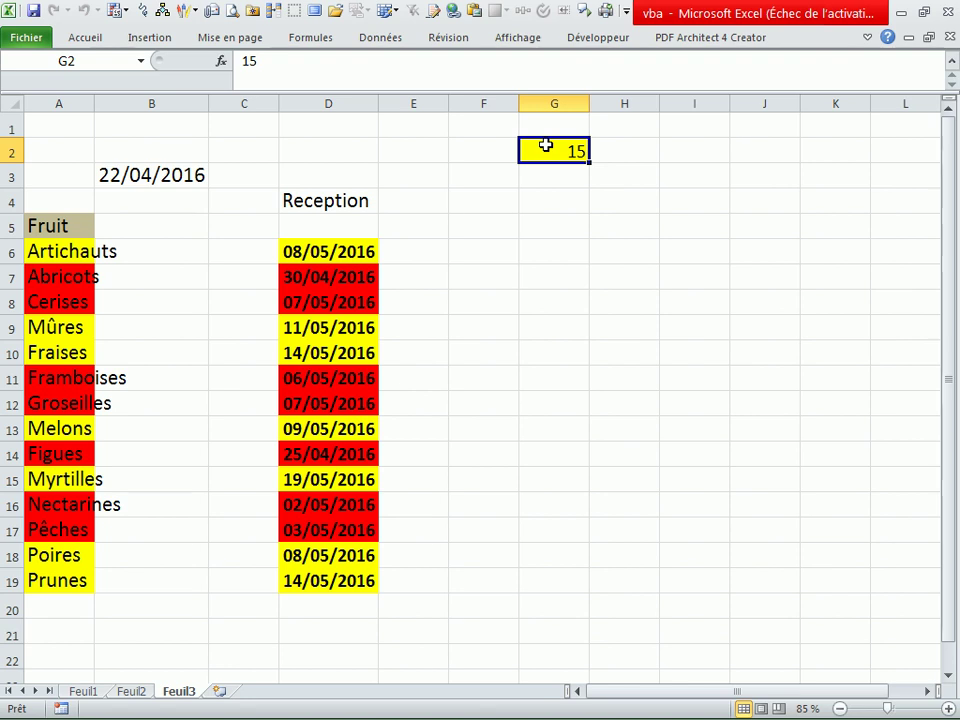
{"action": "type", "text": "8"}
{"action": "left_click", "coordinate": [553, 349]}
{"action": "left_click", "coordinate": [130, 691]}
{"action": "left_click", "coordinate": [174, 692]}
{"action": "left_click", "coordinate": [466, 420]}
{"action": "left_click", "coordinate": [466, 420]}
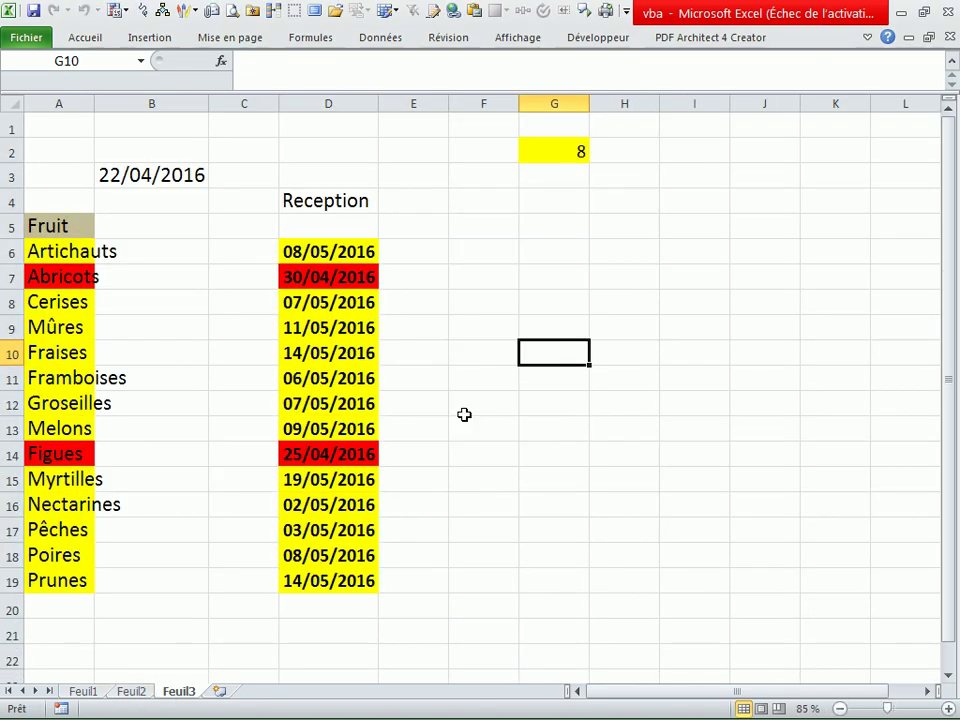
{"action": "left_click", "coordinate": [489, 386]}
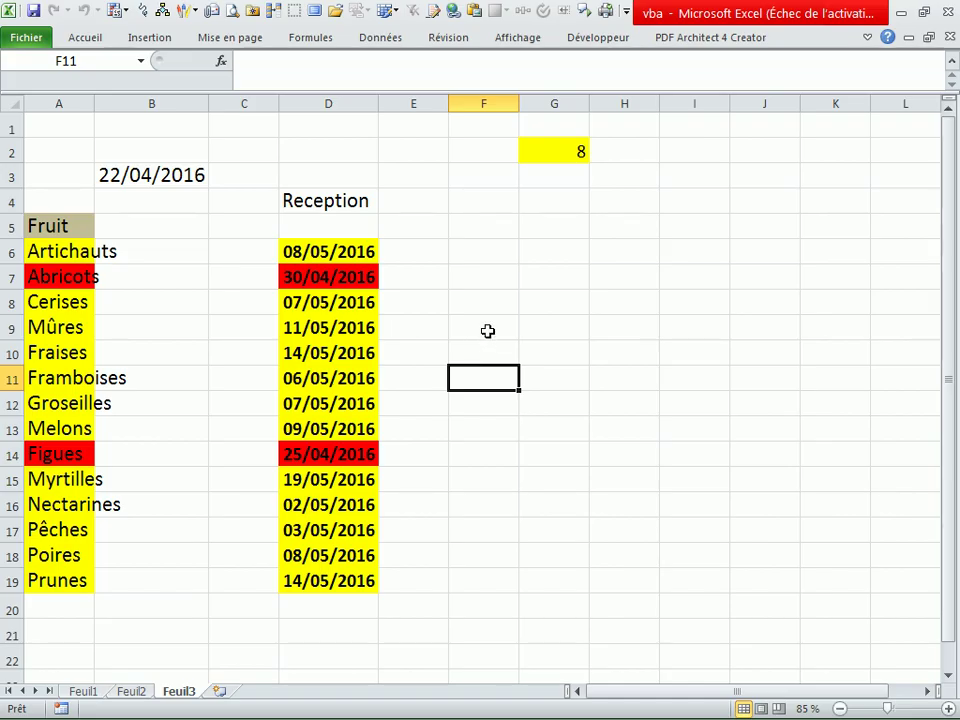
{"action": "left_click", "coordinate": [577, 314]}
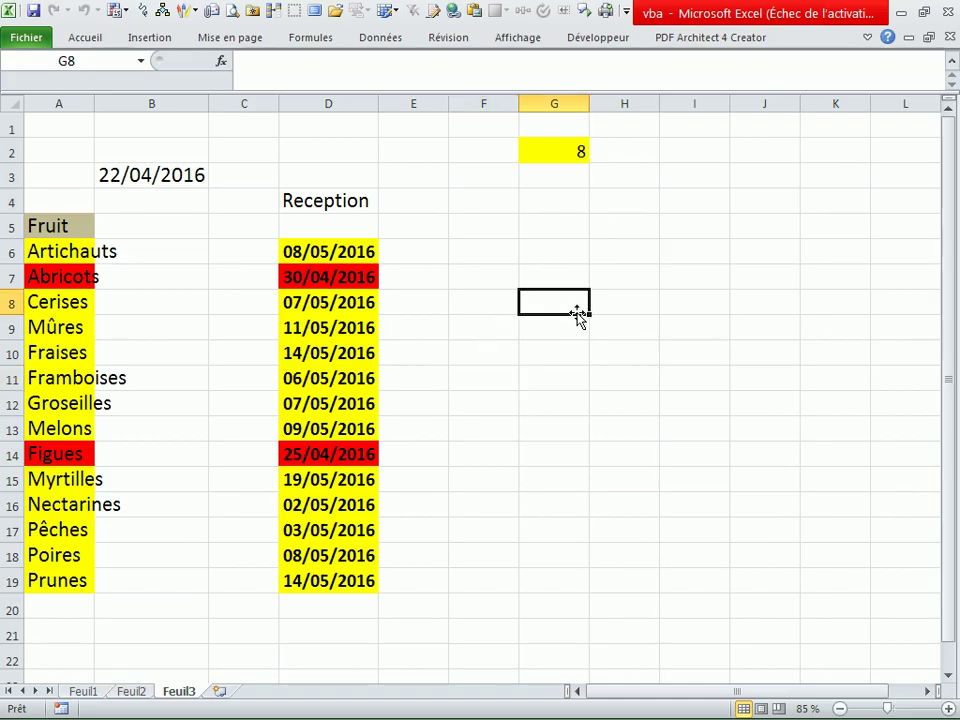
{"action": "type", "text": "SIHAMIDI"}
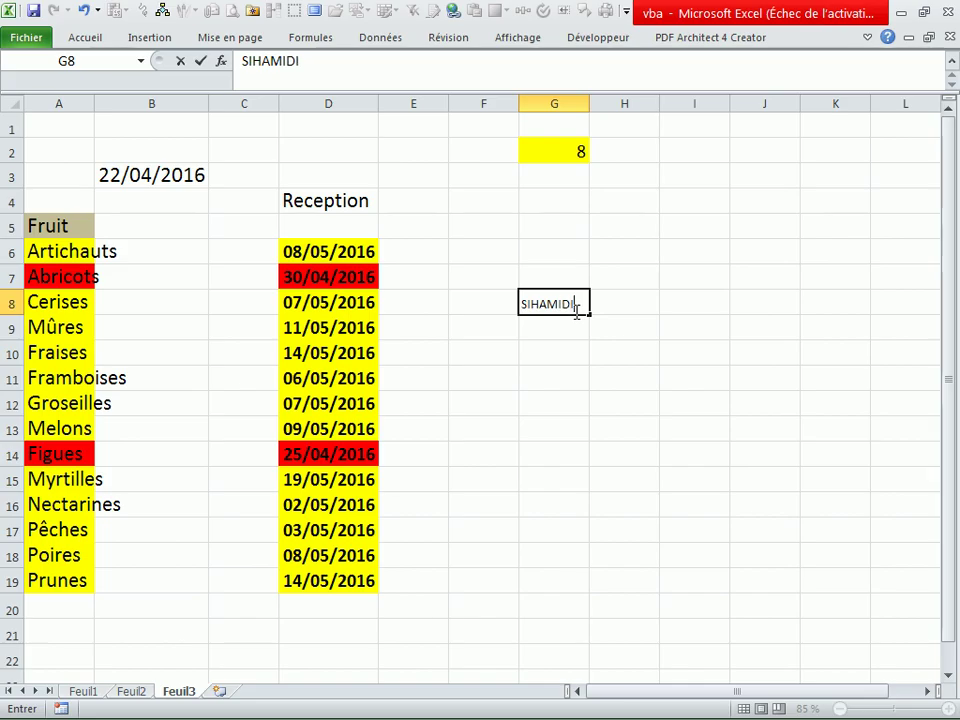